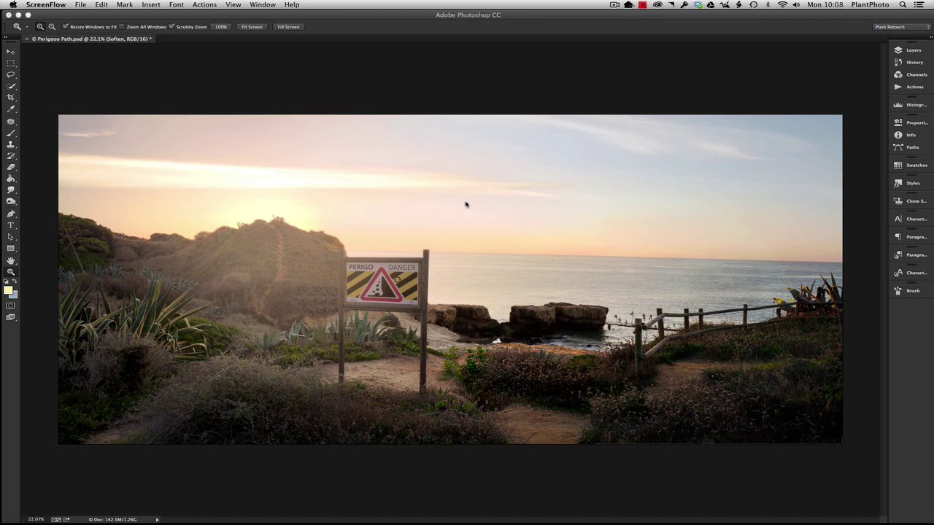
# View the panorama full screen, and switch to Lightroom to compare its two source photos at enlarged thumbnail size
pyautogui.press('f')
pyautogui.press('f')
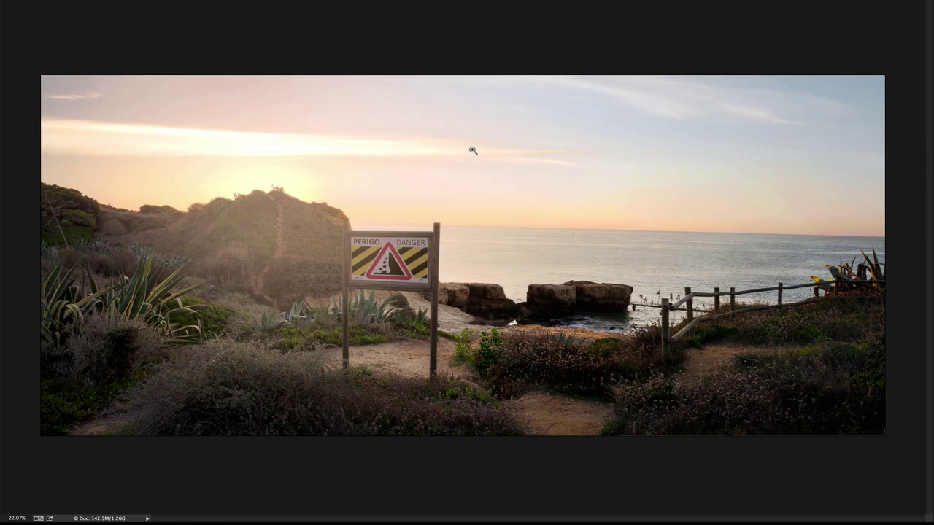
pyautogui.moveTo(584, 523)
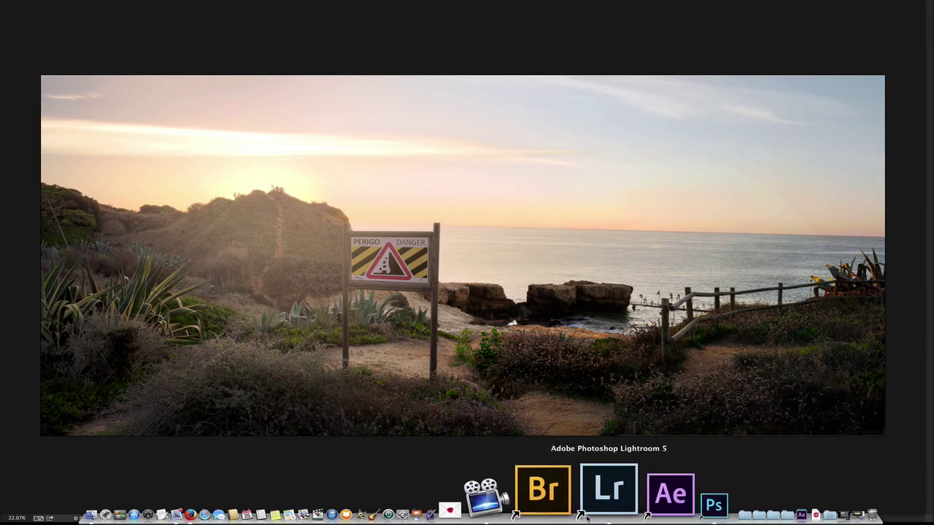
pyautogui.click(609, 490)
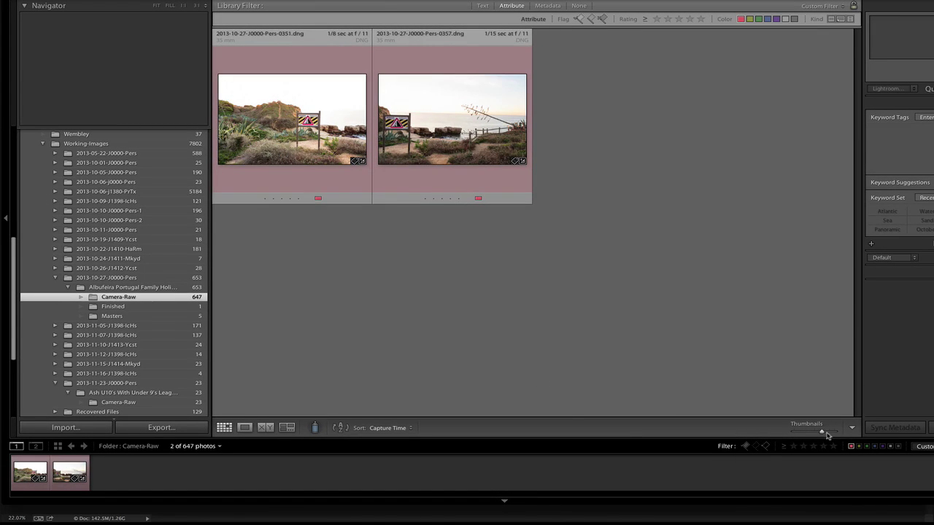
pyautogui.moveTo(822, 431); pyautogui.dragTo(832, 435)
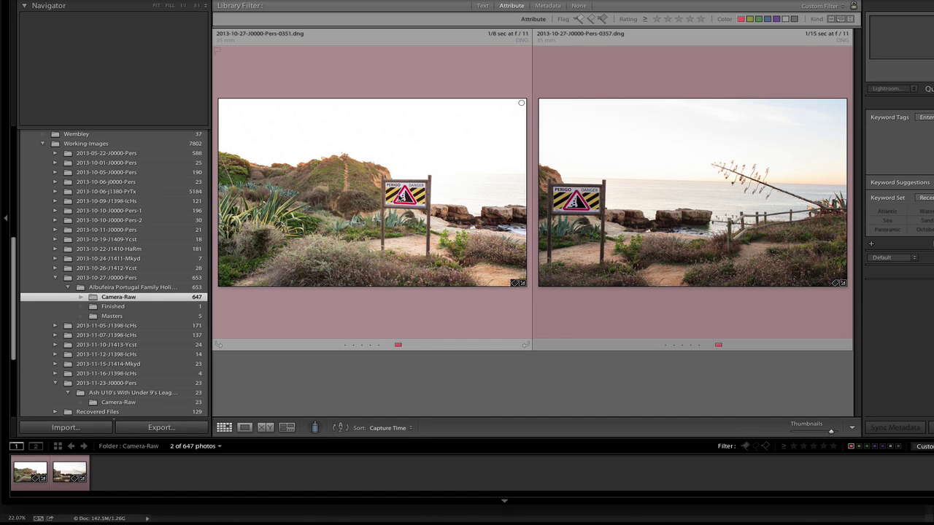
# Switch to Photoshop and show only the Background layer to examine the plant stalk crossing the horizon
pyautogui.moveTo(484, 510)
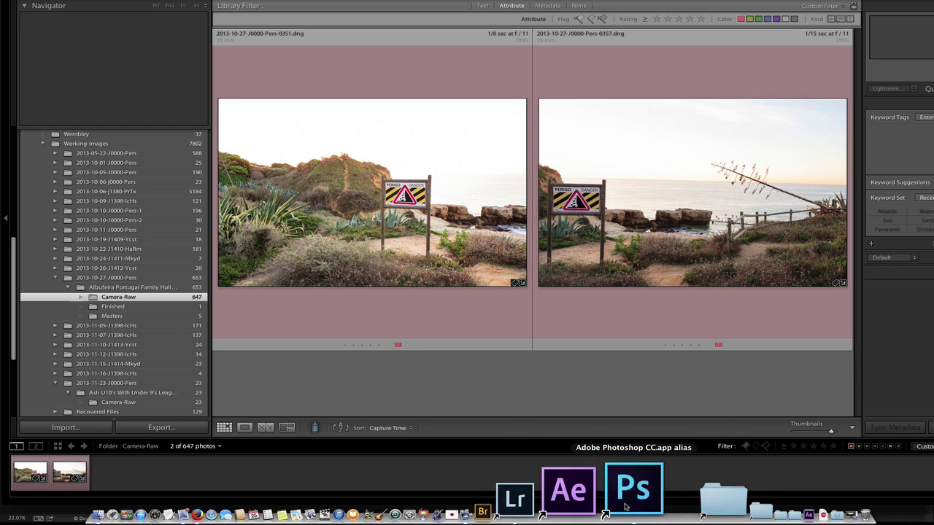
pyautogui.click(626, 509)
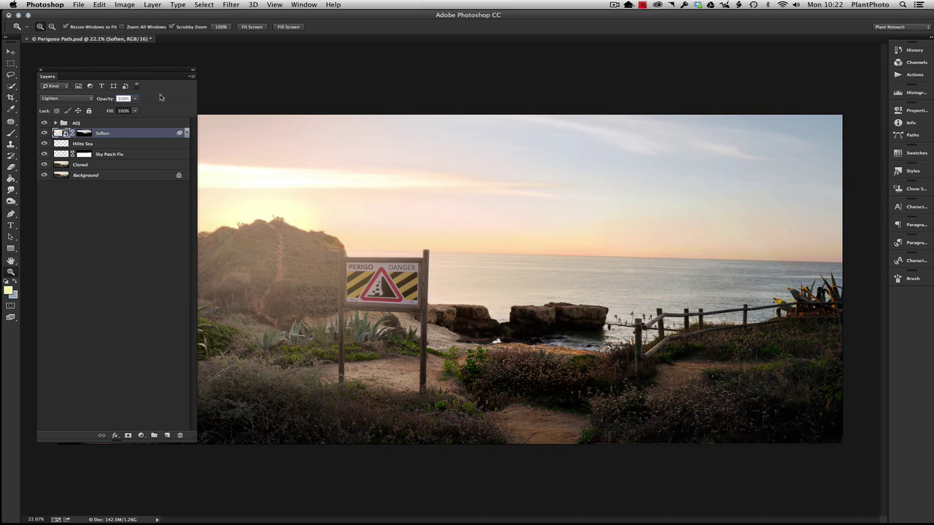
pyautogui.keyDown('alt'); pyautogui.click(44, 176); pyautogui.keyUp('alt')
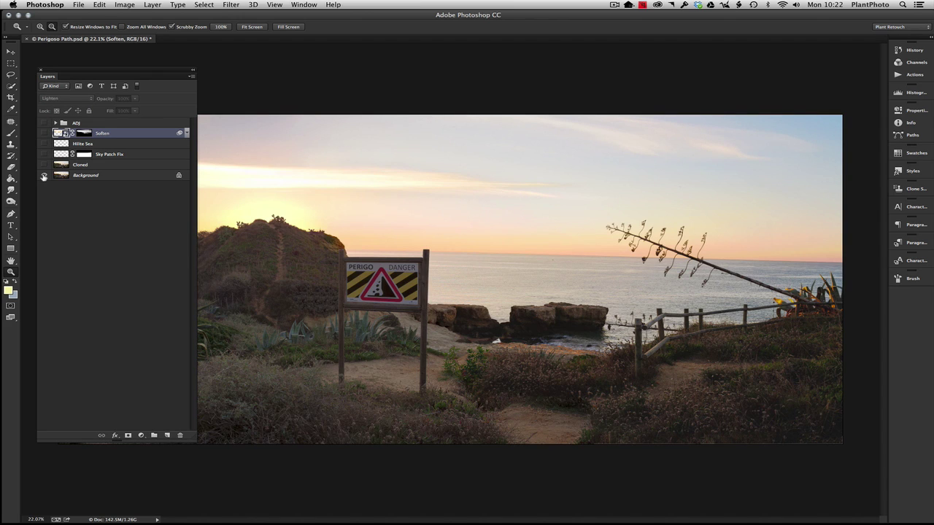
pyautogui.click(91, 177)
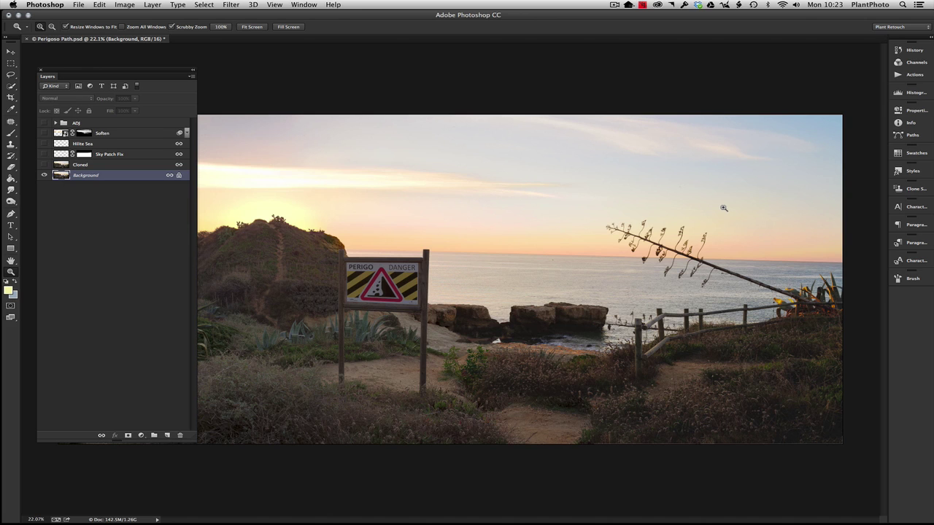
pyautogui.click(697, 257)
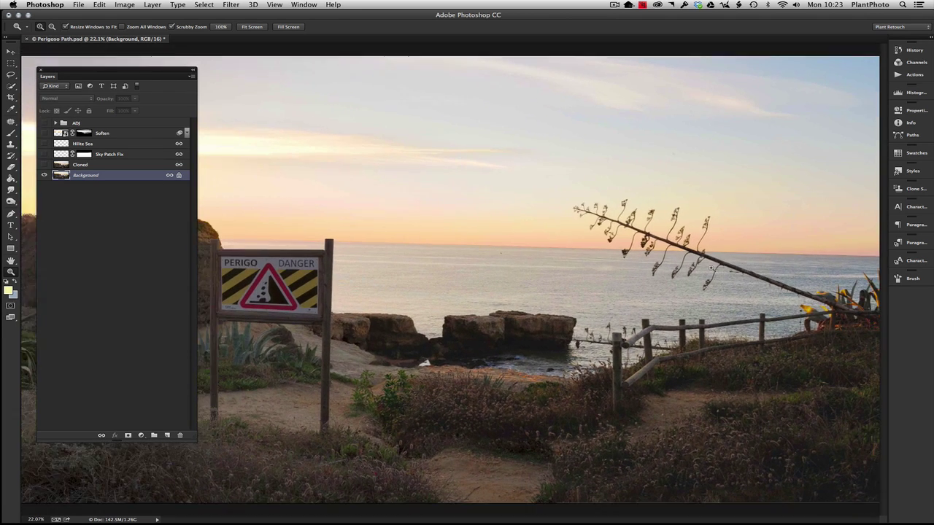
pyautogui.keyDown('alt'); pyautogui.click(701, 248); pyautogui.keyUp('alt')
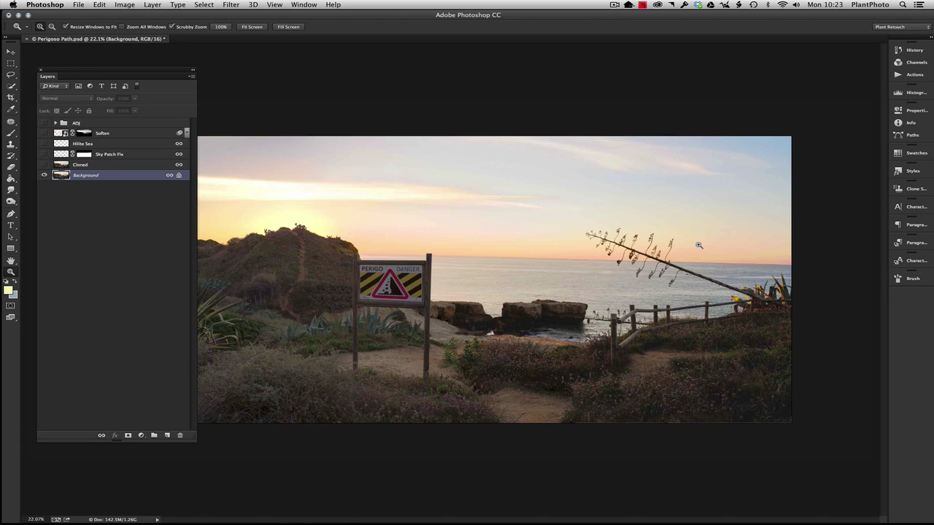
pyautogui.moveTo(699, 245); pyautogui.dragTo(695, 247)
pyautogui.moveTo(744, 304); pyautogui.dragTo(786, 303)
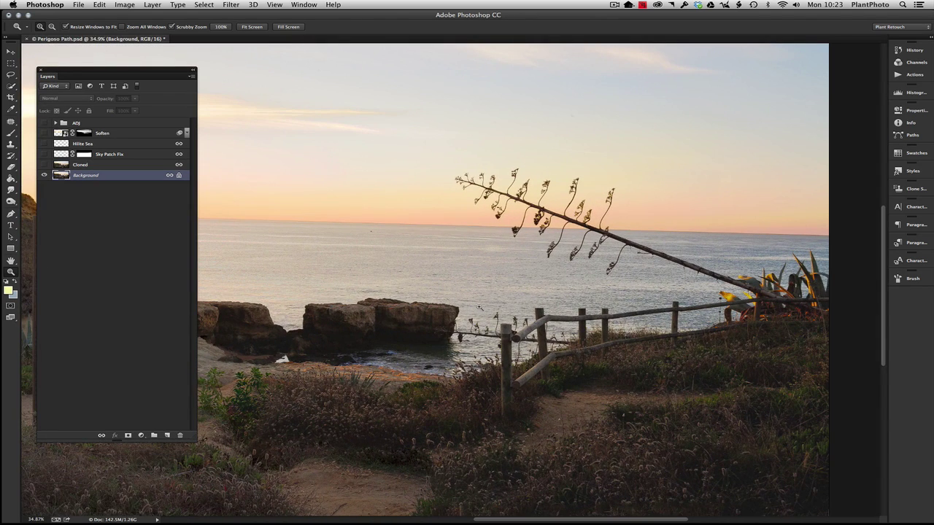
pyautogui.moveTo(480, 307); pyautogui.dragTo(447, 251)
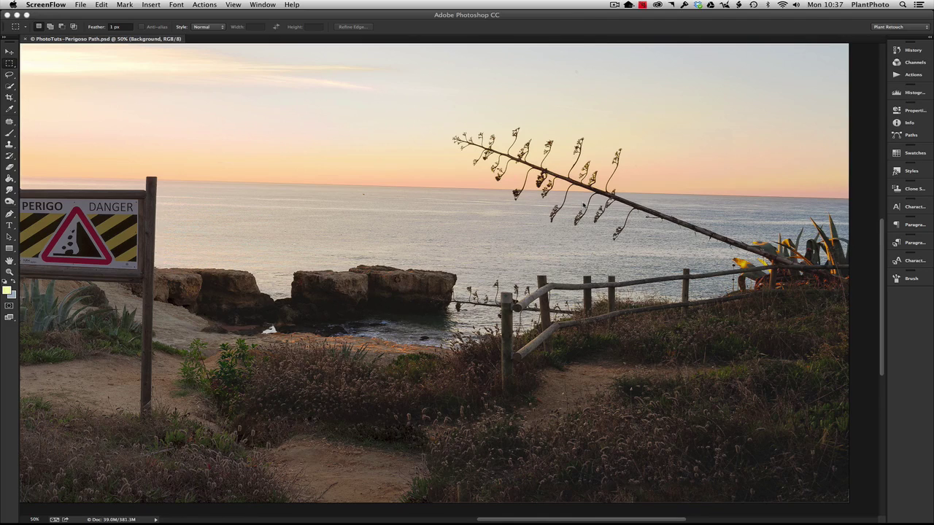
# Try to remove the stalk's sky portion with a rectangular selection and a Content-Aware fill at Normal mode, 100% opacity
pyautogui.click(611, 192)
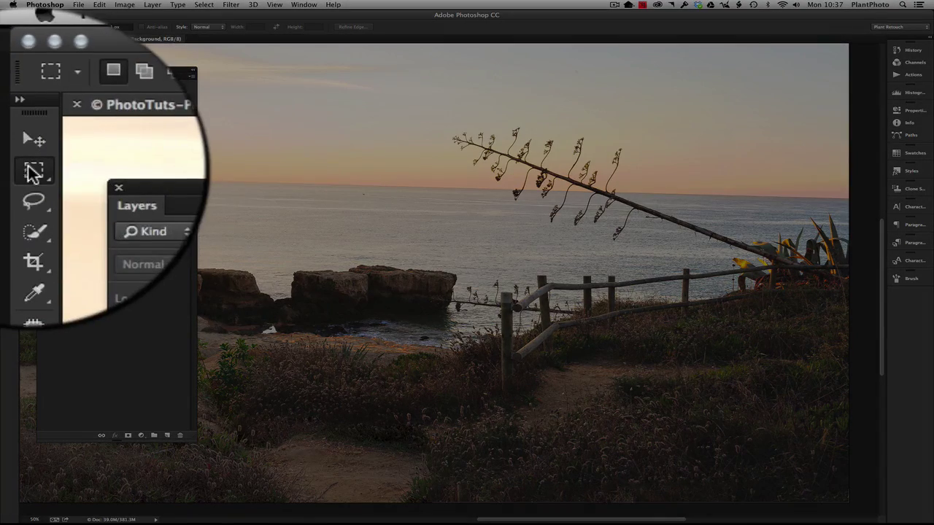
pyautogui.click(10, 62)
pyautogui.click(22, 63)
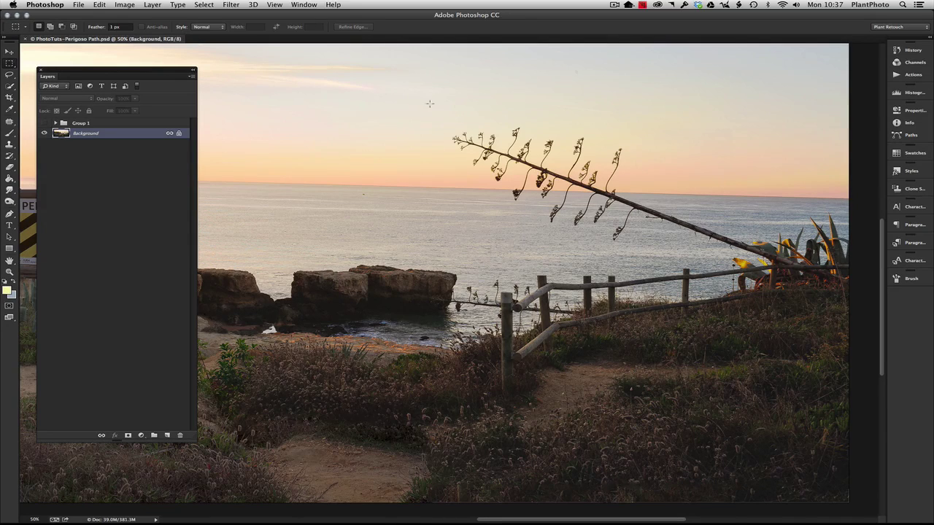
pyautogui.moveTo(425, 103); pyautogui.dragTo(644, 184)
pyautogui.rightClick(550, 160)
pyautogui.click(597, 270)
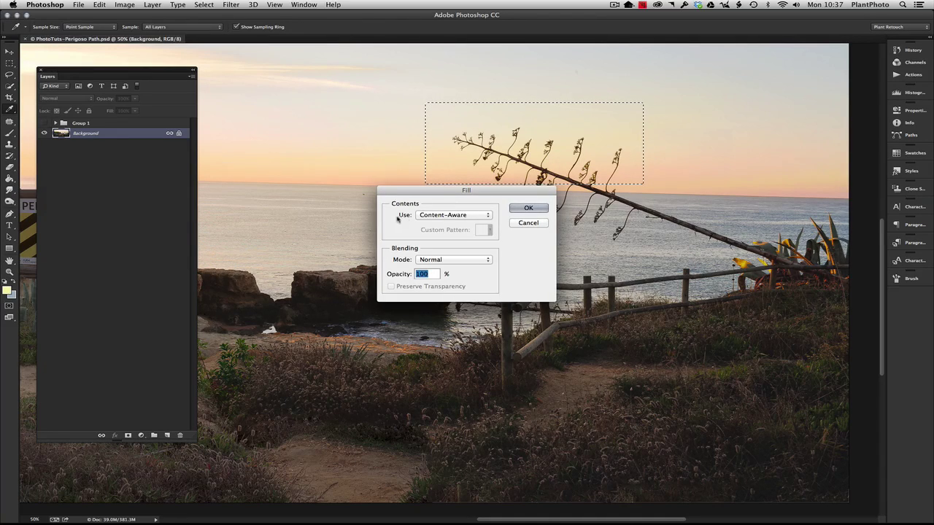
pyautogui.click(529, 208)
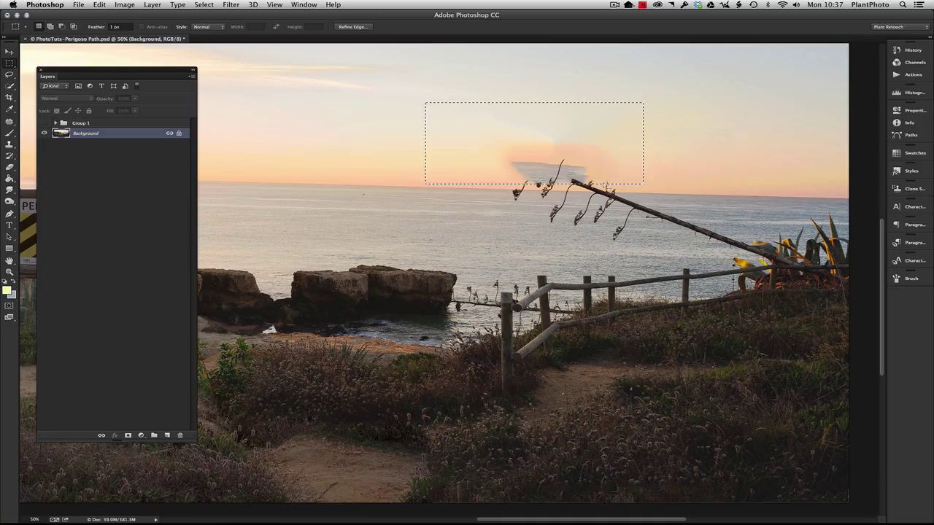
# Inspect the filled area, undo the Content-Aware fill and clear the rectangular selection
pyautogui.scroll(3, 632, 171)
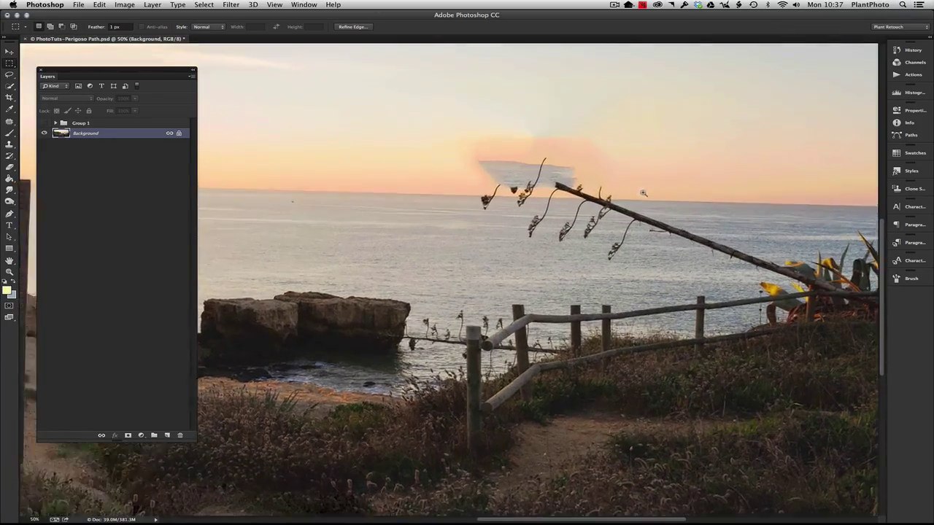
pyautogui.click(648, 192)
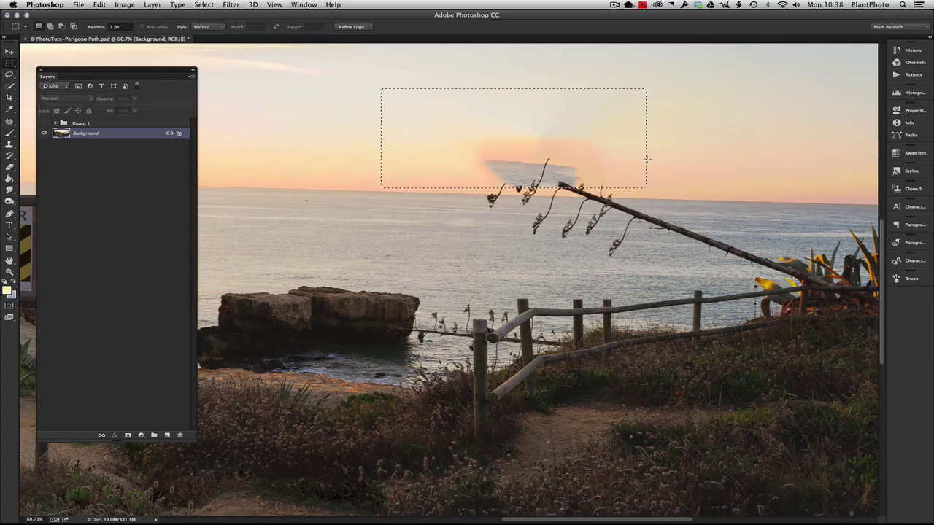
pyautogui.press('super+z')
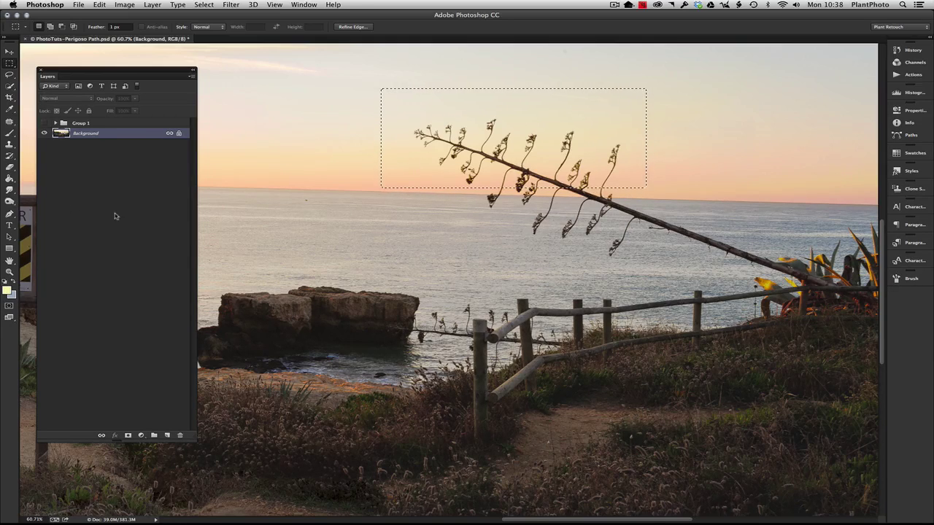
pyautogui.click(257, 252)
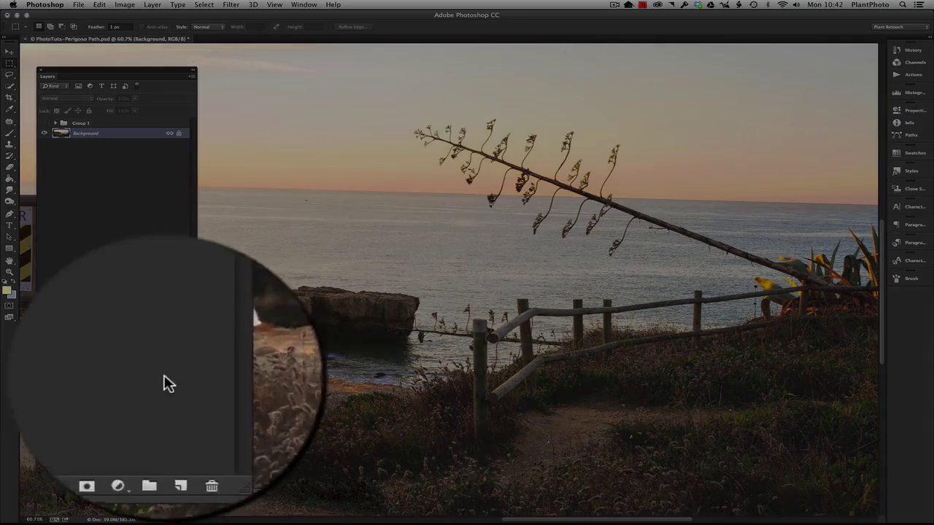
# Add a new layer above the Background and set up the Clone Stamp with a 100 px brush at 0% hardness
pyautogui.click(168, 434)
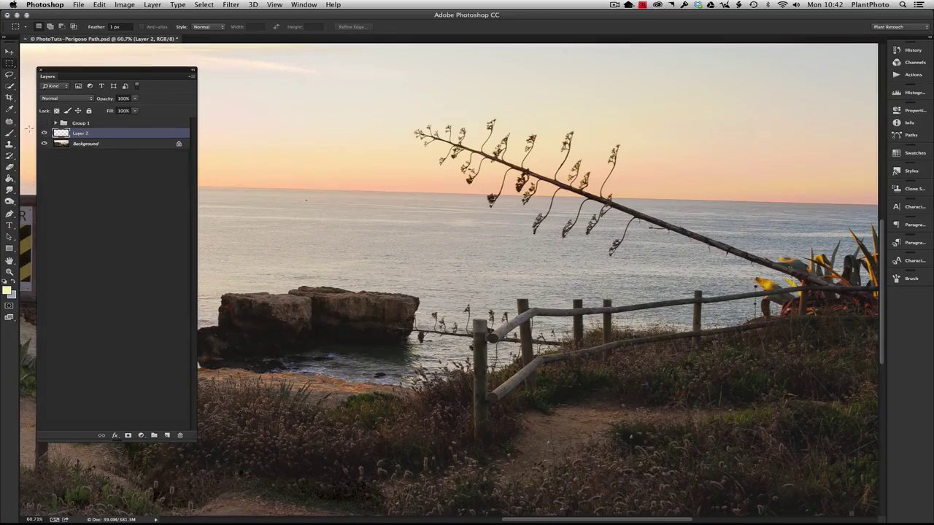
pyautogui.click(9, 145)
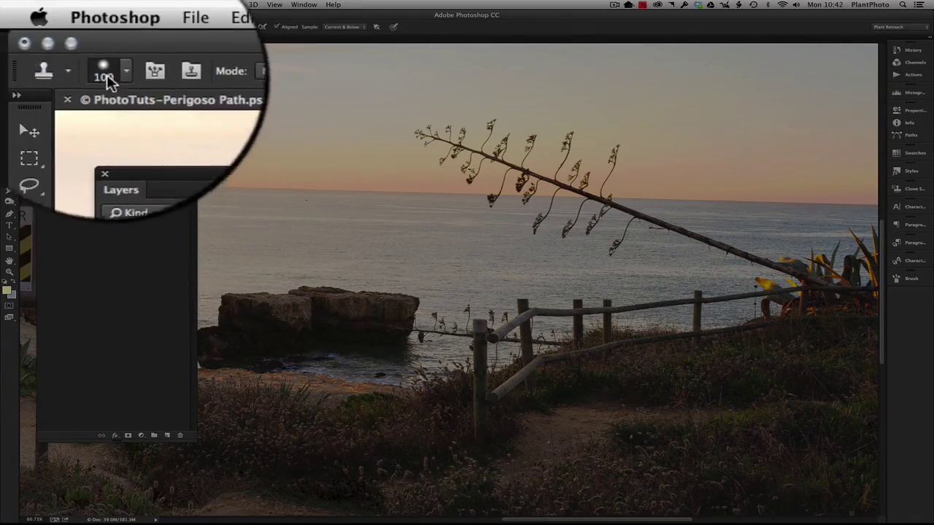
pyautogui.click(41, 28)
pyautogui.moveTo(66, 77); pyautogui.dragTo(61, 77)
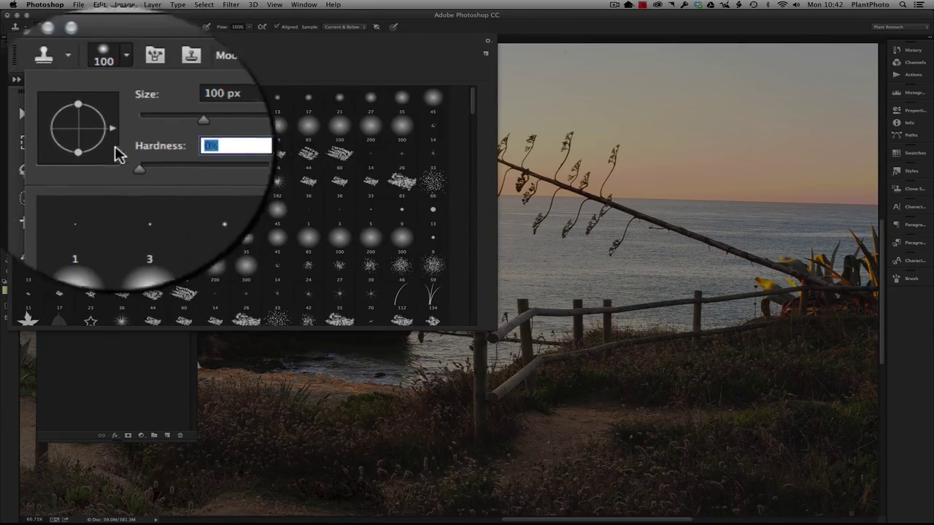
pyautogui.press('Return')
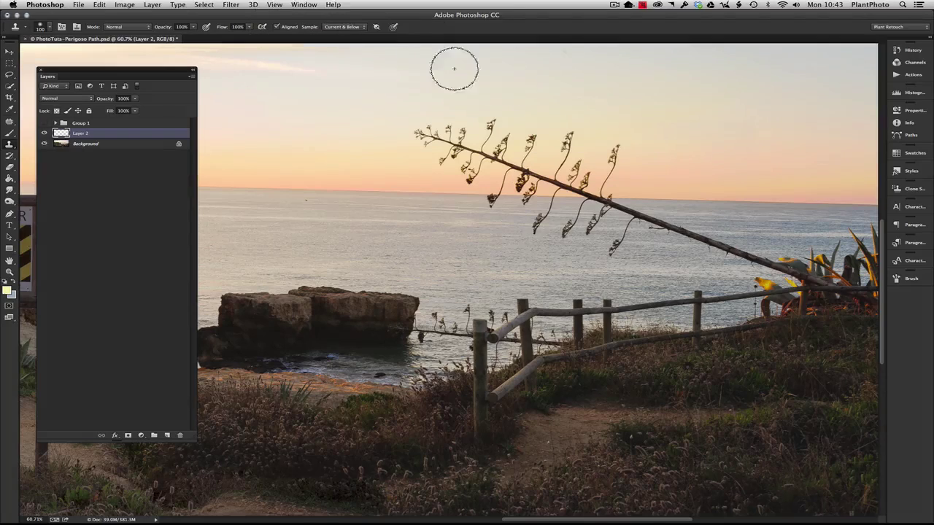
# Clone neighbouring clean sky over the rightmost tall seed head above the stalk
pyautogui.keyDown('alt'); pyautogui.click(636, 147); pyautogui.keyUp('alt')
pyautogui.click(617, 153)
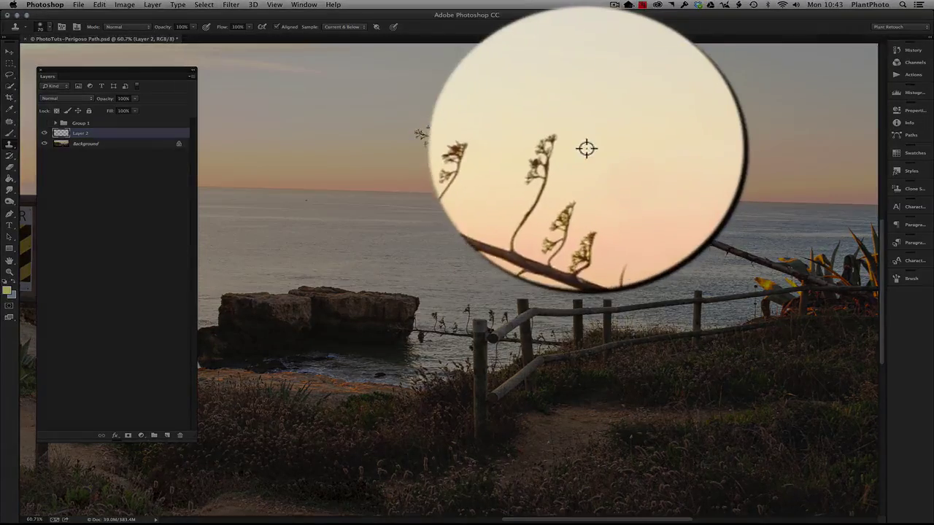
pyautogui.moveTo(567, 148)
pyautogui.mouseDown()
pyautogui.moveTo(559, 132)
pyautogui.moveTo(575, 146)
pyautogui.moveTo(559, 151)
pyautogui.moveTo(580, 147)
pyautogui.moveTo(556, 153)
pyautogui.moveTo(576, 157)
pyautogui.mouseUp()
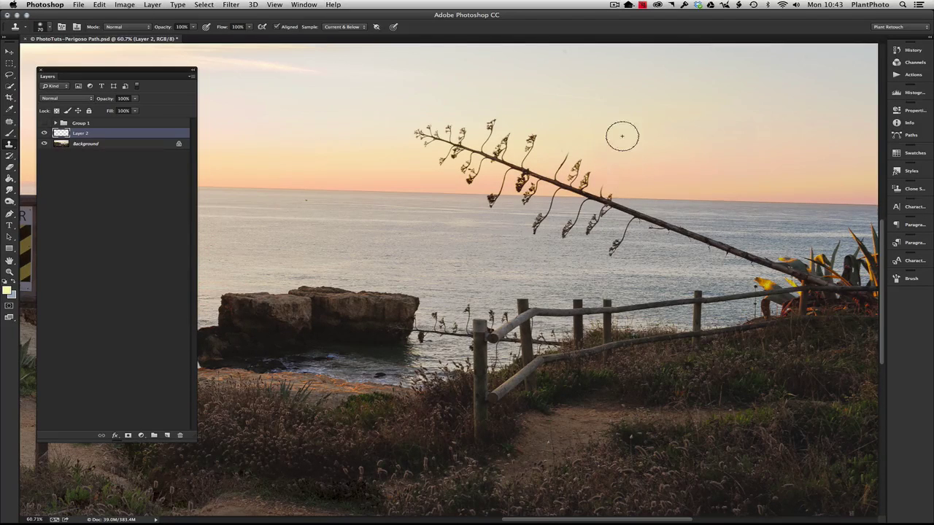
# Try cloning sky sampled near the horizon over the next seed head, and undo that stroke
pyautogui.scroll(5, 620, 168)
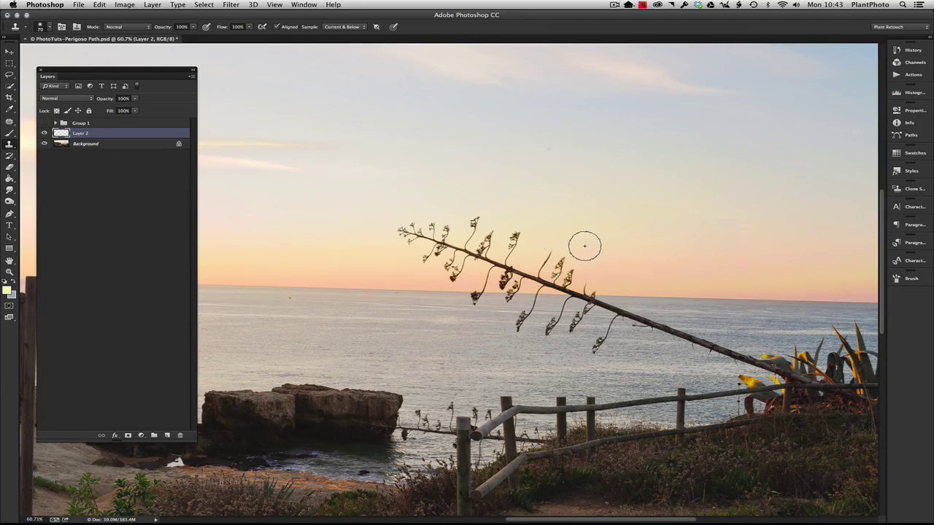
pyautogui.keyDown('alt'); pyautogui.click(608, 271); pyautogui.keyUp('alt')
pyautogui.moveTo(518, 227)
pyautogui.mouseDown()
pyautogui.moveTo(513, 238)
pyautogui.moveTo(520, 224)
pyautogui.mouseUp()
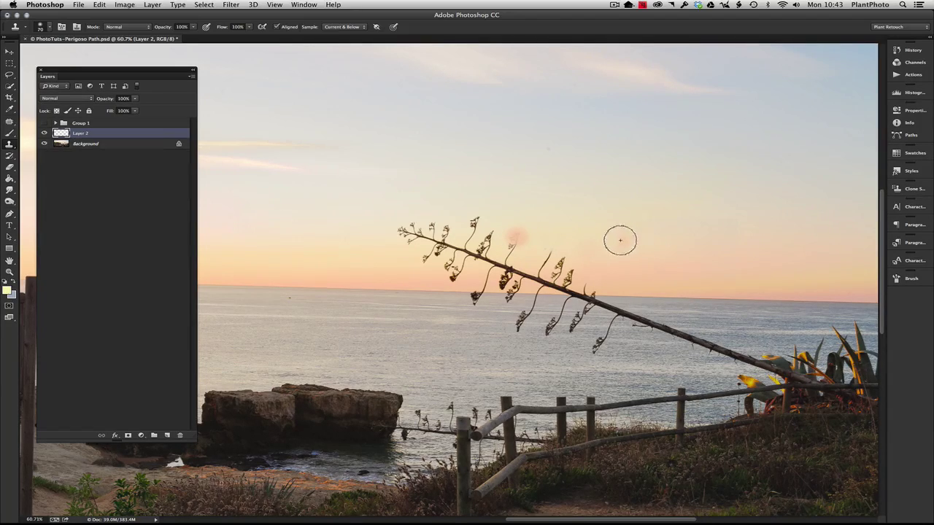
pyautogui.press('super+z')
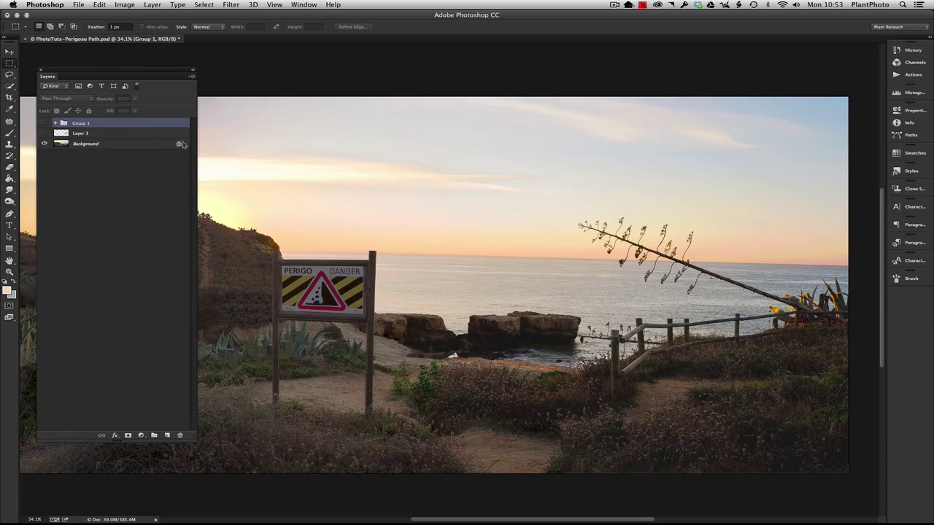
# Turn on Layer 3, which removes the stalk over the sea, and merge it down into the Background
pyautogui.click(44, 134)
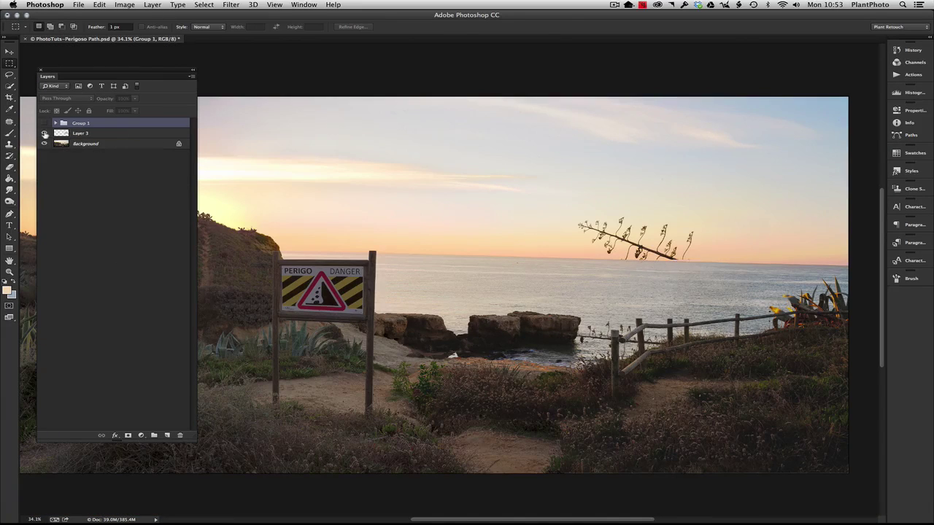
pyautogui.click(116, 135)
pyautogui.press('super+e')
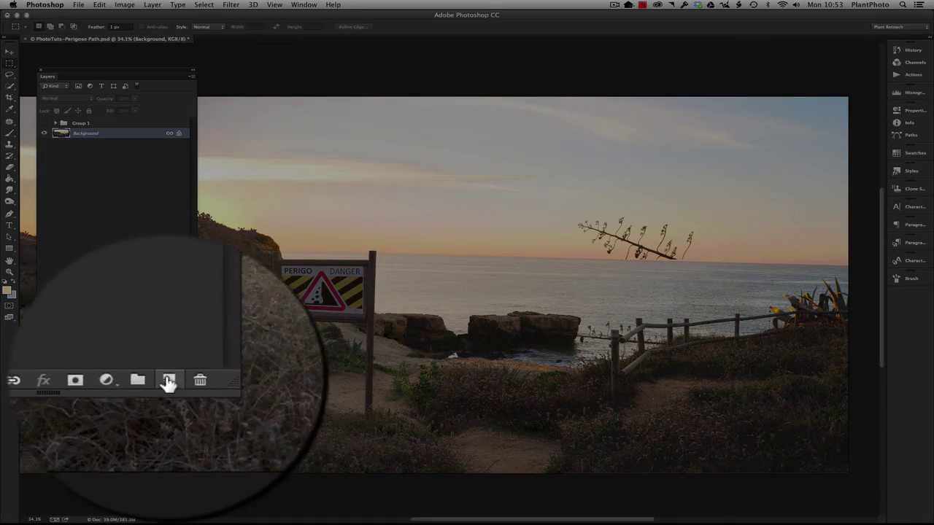
# Add a new layer above the Background and set up the Brush tool at 100 px with 0% hardness
pyautogui.click(167, 435)
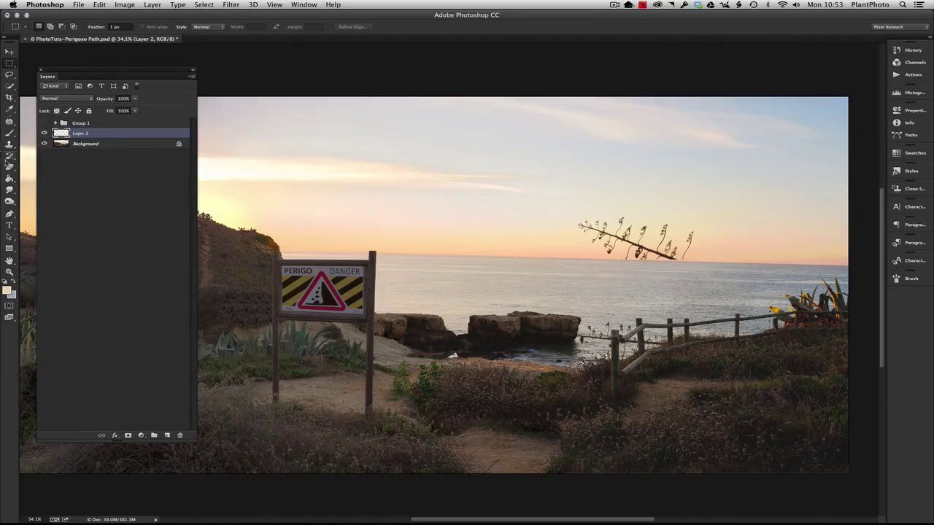
pyautogui.press('b')
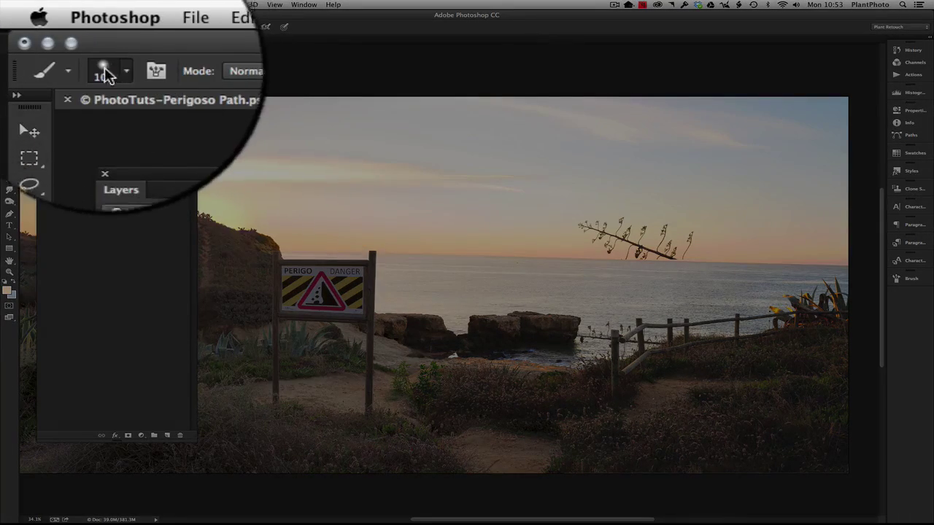
pyautogui.click(39, 26)
pyautogui.press('Tab')
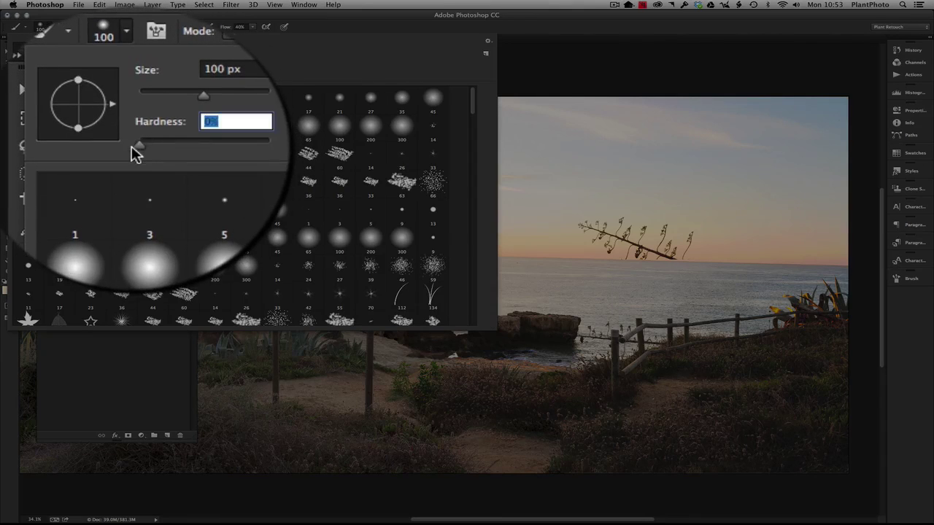
pyautogui.press('Return')
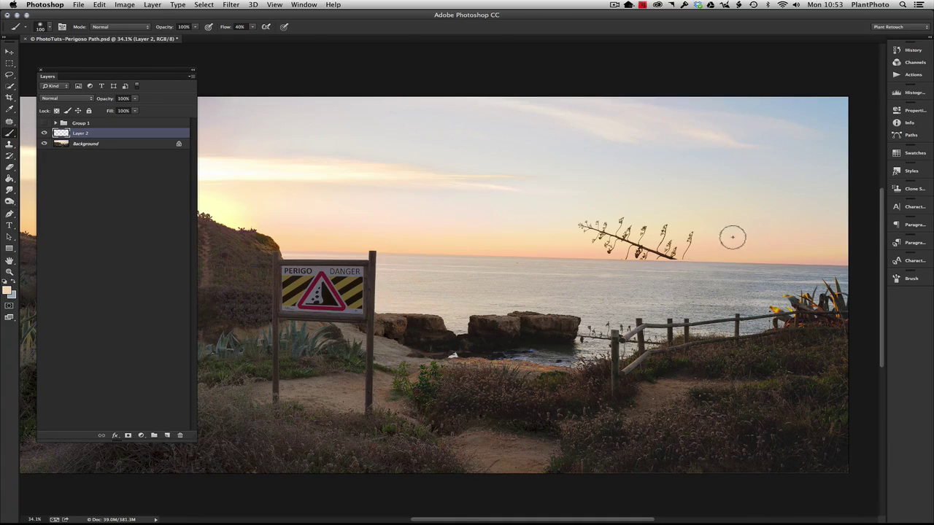
# Sample sky colours beside the stalk and paint over its upper seed heads on Layer 2
pyautogui.hscroll(5, 732, 236)
pyautogui.scroll(-1, 732, 236)
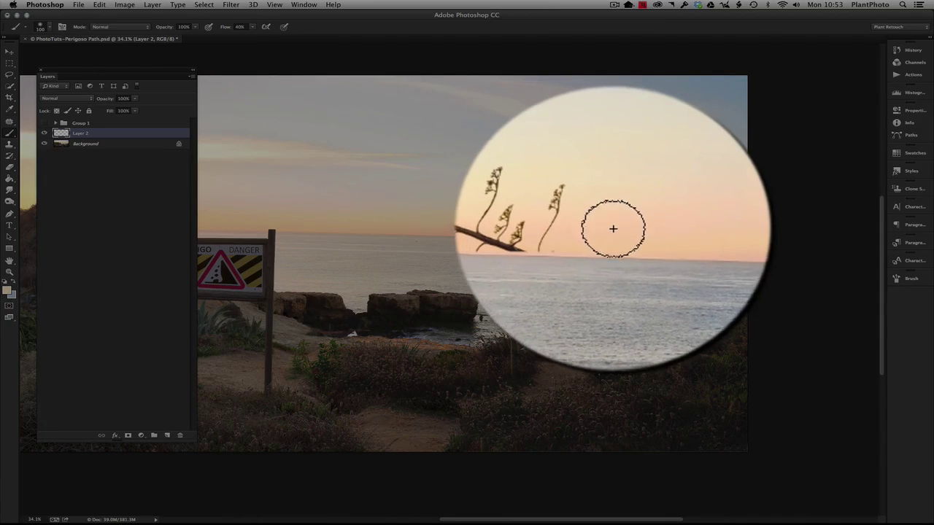
pyautogui.click(613, 228)
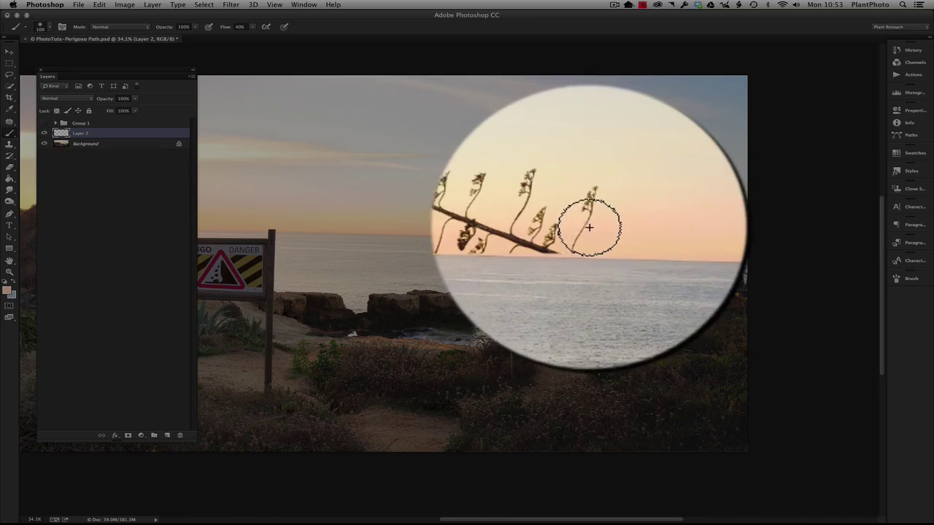
pyautogui.click(621, 216)
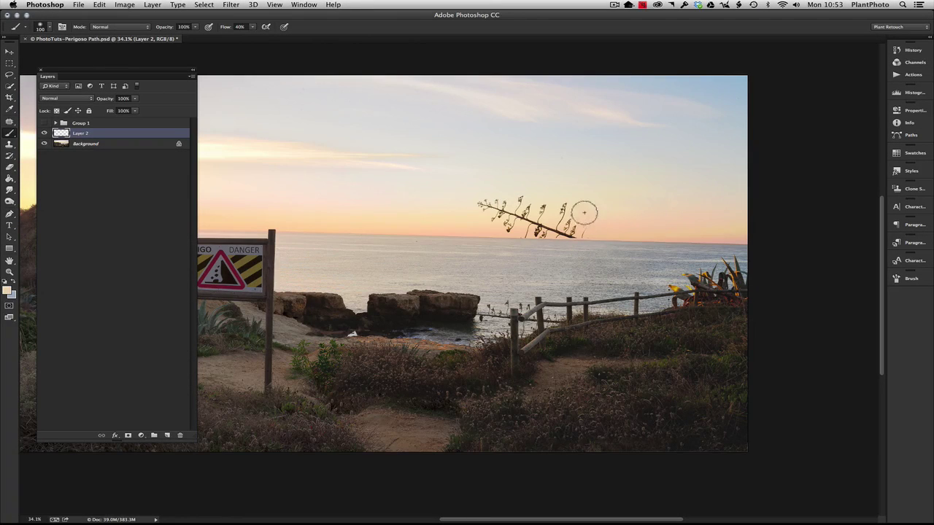
pyautogui.moveTo(575, 212); pyautogui.dragTo(567, 204)
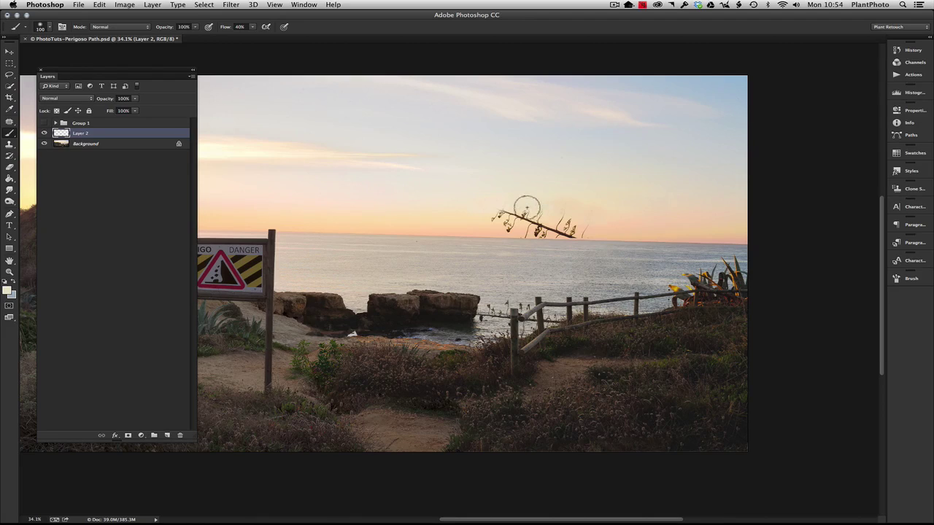
# Paint over the stalk's left end with sky colours sampled just to its left
pyautogui.keyDown('alt'); pyautogui.click(433, 225); pyautogui.keyUp('alt')
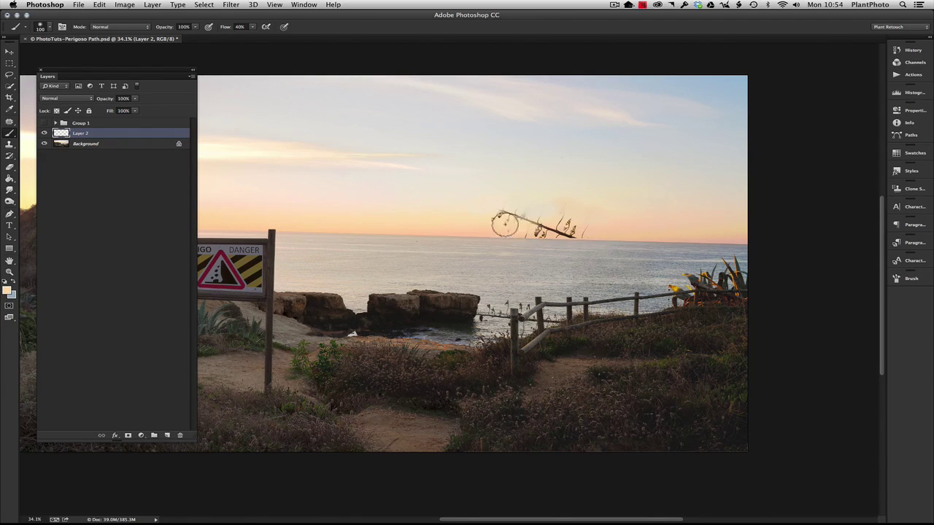
pyautogui.keyDown('alt'); pyautogui.click(453, 215); pyautogui.keyUp('alt')
pyautogui.moveTo(521, 215); pyautogui.dragTo(488, 213)
# Paint over the right end and middle of the stalk with sky colours sampled to its right
pyautogui.moveTo(594, 237); pyautogui.dragTo(553, 225)
pyautogui.keyDown('alt'); pyautogui.click(647, 228); pyautogui.keyUp('alt')
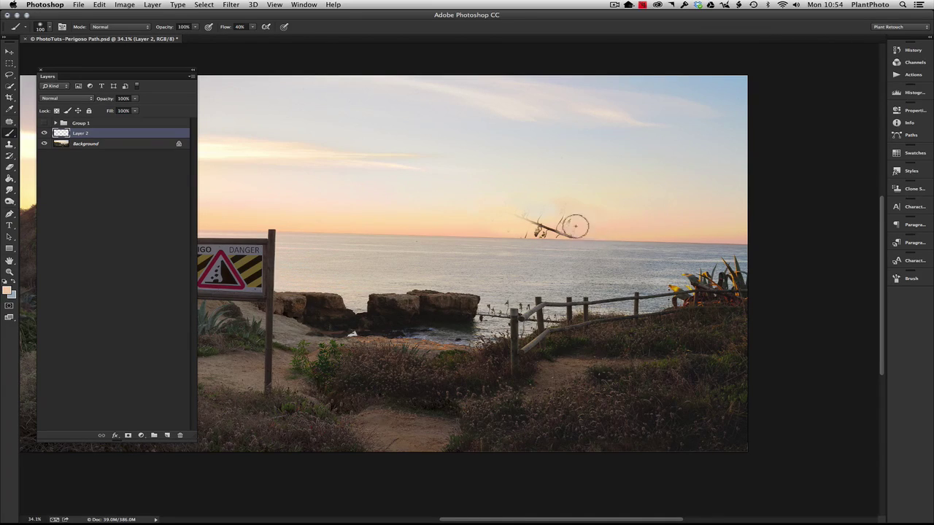
pyautogui.keyDown('alt'); pyautogui.click(657, 227); pyautogui.keyUp('alt')
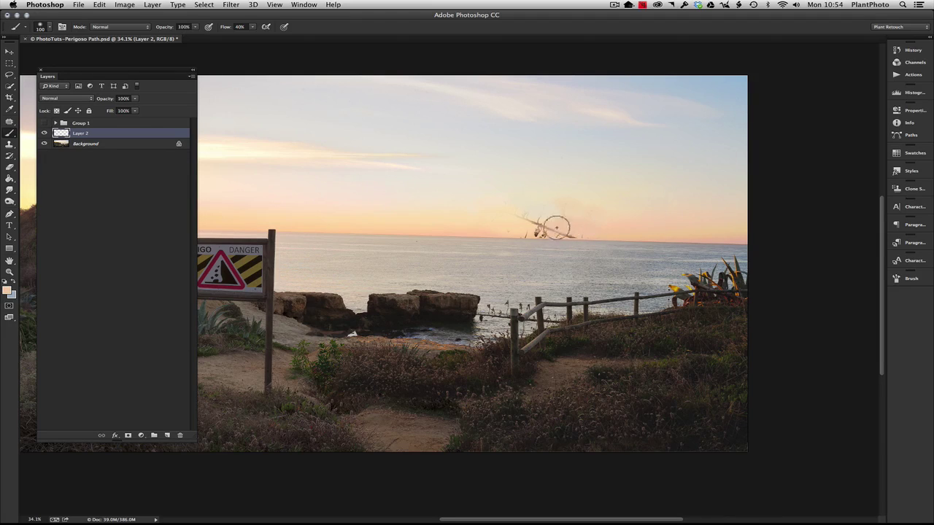
pyautogui.moveTo(556, 228)
pyautogui.mouseDown()
pyautogui.moveTo(529, 226)
pyautogui.moveTo(553, 221)
pyautogui.mouseUp()
# Cover the remaining stalk fragments just above the horizon with sky colours sampled on the right
pyautogui.keyDown('alt'); pyautogui.click(618, 216); pyautogui.keyUp('alt')
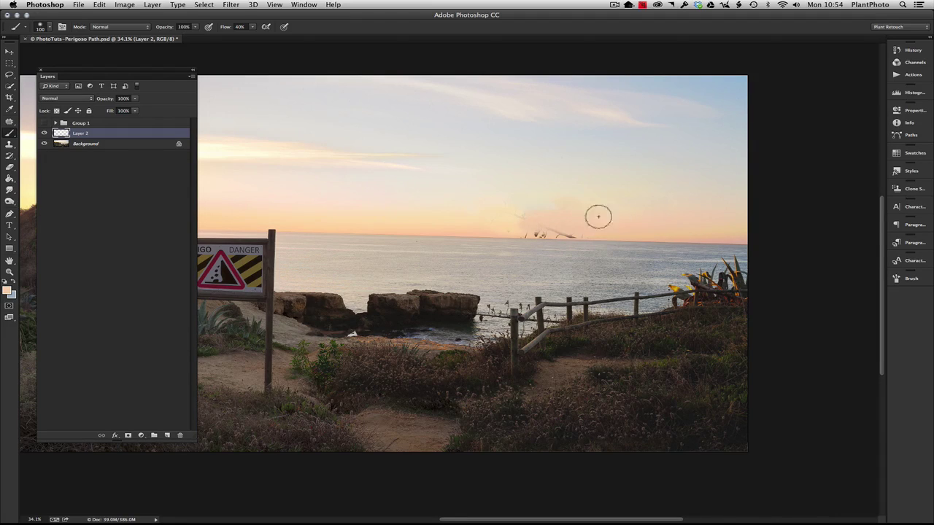
pyautogui.keyDown('alt'); pyautogui.click(628, 209); pyautogui.keyUp('alt')
pyautogui.keyDown('alt'); pyautogui.click(645, 217); pyautogui.keyUp('alt')
pyautogui.keyDown('alt'); pyautogui.click(632, 233); pyautogui.keyUp('alt')
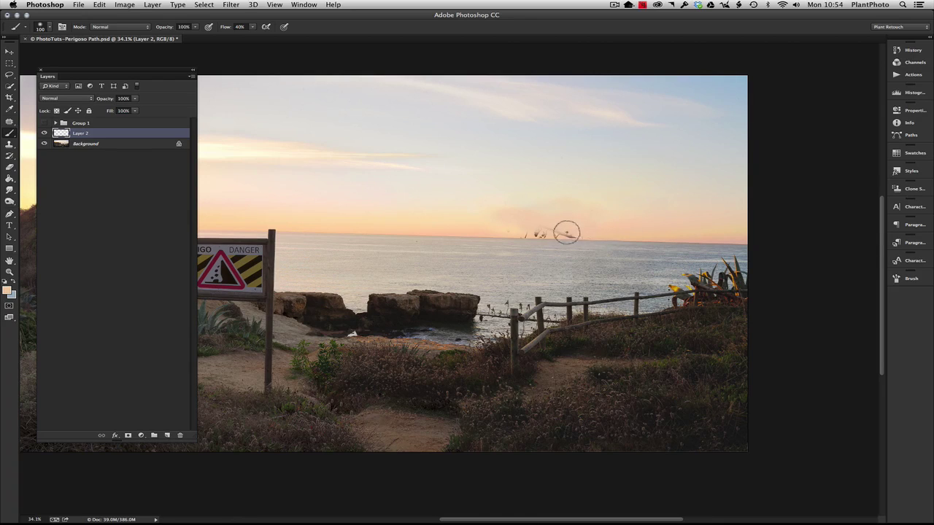
pyautogui.moveTo(569, 229)
pyautogui.mouseDown()
pyautogui.moveTo(473, 225)
pyautogui.moveTo(591, 232)
pyautogui.moveTo(504, 228)
pyautogui.mouseUp()
# Blend the painted patch above the horizon using sky colours sampled on both sides of it
pyautogui.keyDown('alt'); pyautogui.click(459, 228); pyautogui.keyUp('alt')
pyautogui.keyDown('alt'); pyautogui.click(638, 231); pyautogui.keyUp('alt')
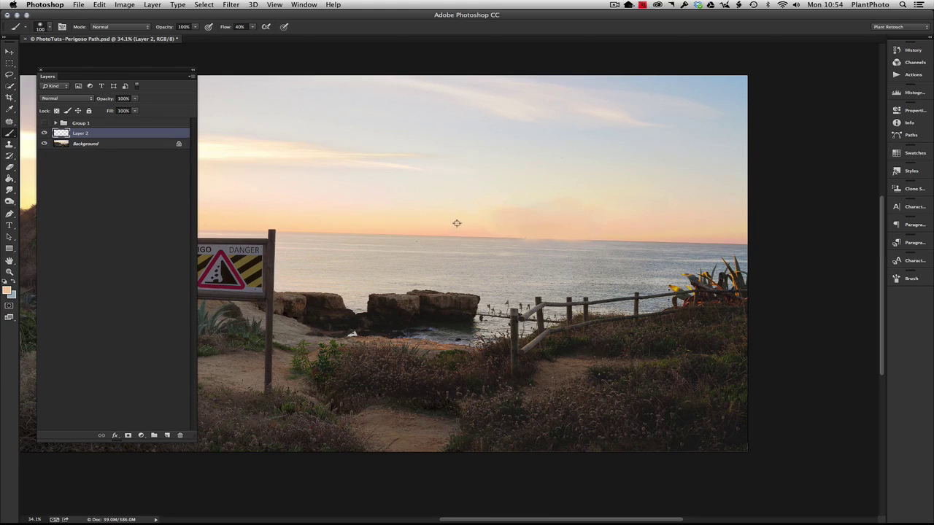
pyautogui.keyDown('alt'); pyautogui.click(456, 223); pyautogui.keyUp('alt')
pyautogui.keyDown('alt'); pyautogui.click(418, 230); pyautogui.keyUp('alt')
# Add a new layer above Layer 2 and paint sampled sky colours over the pinkish patch above the horizon
pyautogui.moveTo(616, 209); pyautogui.dragTo(552, 192)
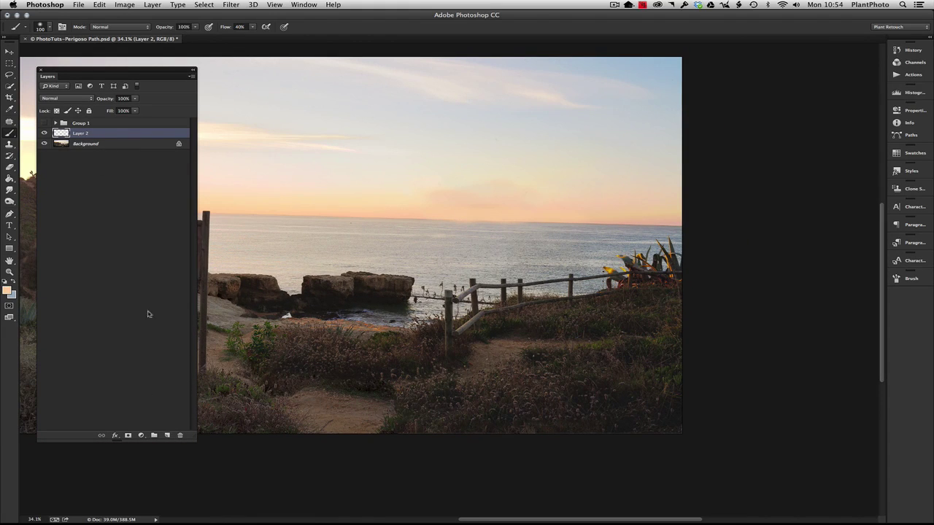
pyautogui.click(167, 436)
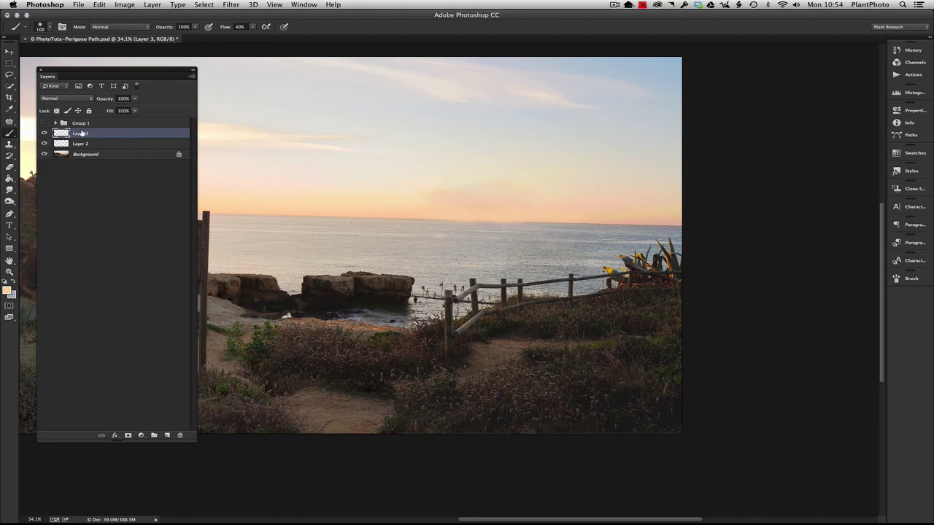
pyautogui.click(600, 194)
pyautogui.click(586, 183)
pyautogui.click(372, 186)
pyautogui.moveTo(383, 207)
pyautogui.mouseDown()
pyautogui.moveTo(604, 213)
pyautogui.moveTo(438, 202)
pyautogui.moveTo(406, 211)
pyautogui.mouseUp()
pyautogui.moveTo(603, 202); pyautogui.dragTo(365, 206)
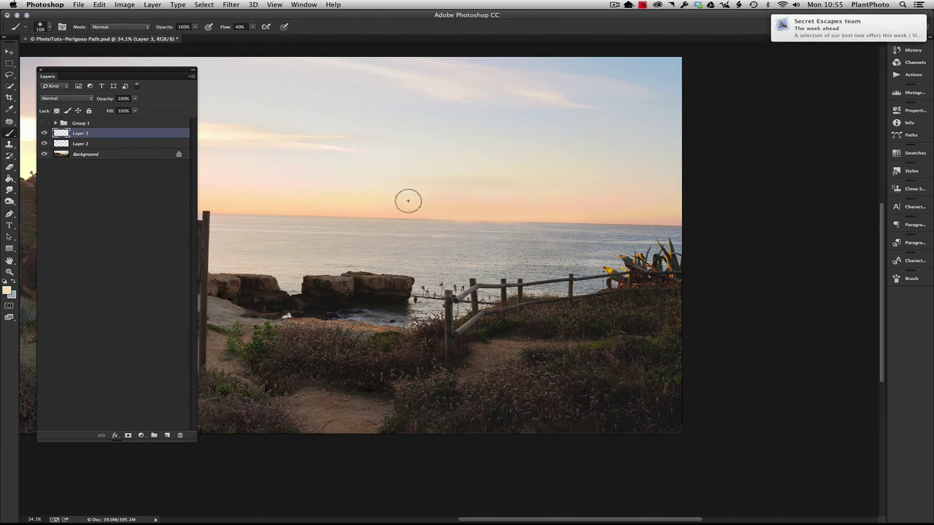
# Smooth the sky gradient on Layer 3 with more colours sampled from the clean sky on both sides
pyautogui.keyDown('alt'); pyautogui.click(605, 205); pyautogui.keyUp('alt')
pyautogui.keyDown('alt'); pyautogui.click(562, 184); pyautogui.keyUp('alt')
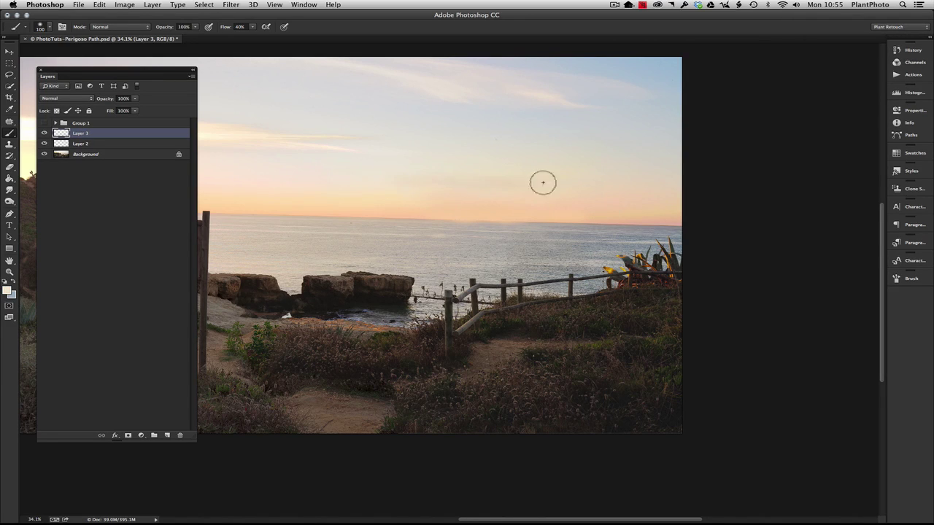
pyautogui.keyDown('alt'); pyautogui.click(604, 188); pyautogui.keyUp('alt')
pyautogui.keyDown('alt'); pyautogui.click(347, 180); pyautogui.keyUp('alt')
pyautogui.keyDown('alt'); pyautogui.click(347, 178); pyautogui.keyUp('alt')
pyautogui.keyDown('alt'); pyautogui.click(621, 214); pyautogui.keyUp('alt')
pyautogui.keyDown('alt'); pyautogui.click(621, 205); pyautogui.keyUp('alt')
# Compare the whole panorama with Layers 3 and 2 hidden and shown again
pyautogui.moveTo(388, 328); pyautogui.dragTo(219, 211)
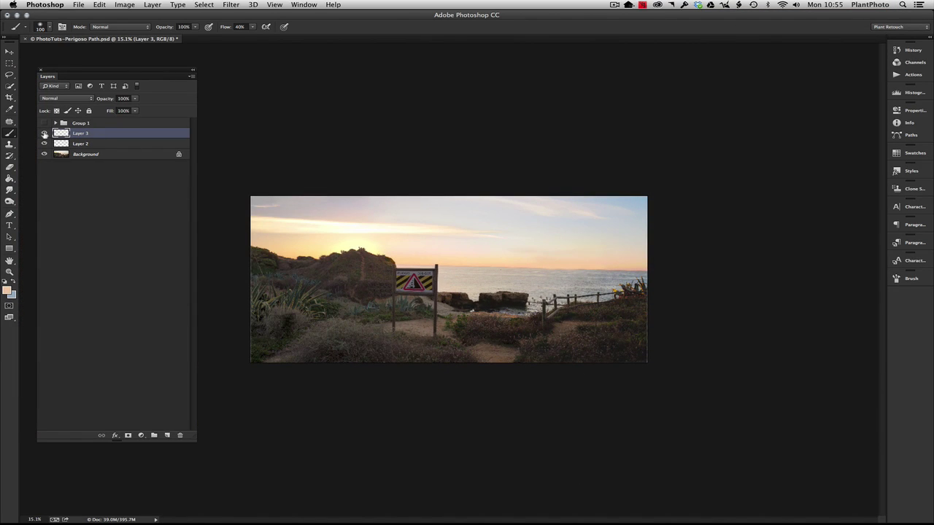
pyautogui.click(43, 134)
pyautogui.click(45, 144)
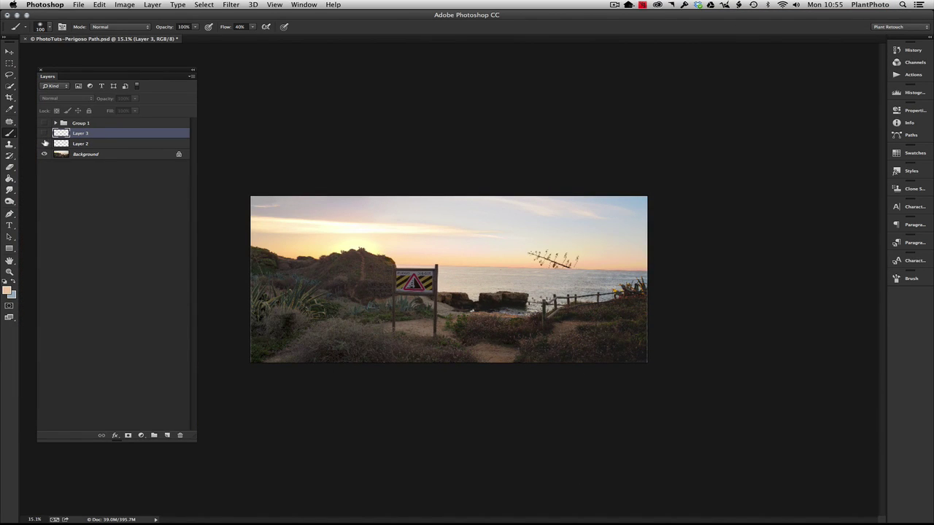
pyautogui.click(45, 144)
pyautogui.click(45, 133)
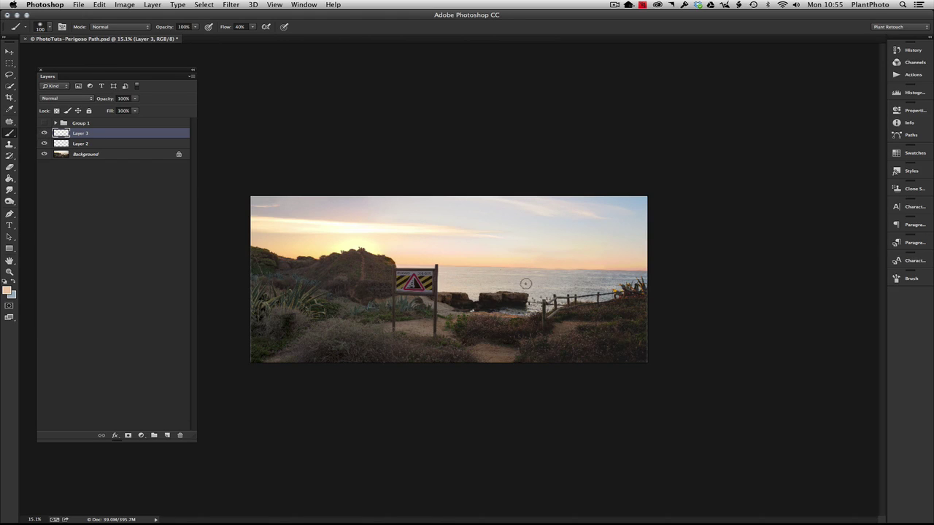
# Add a layer mask to Layer 2 and delete the mask again
pyautogui.press('super+space')
pyautogui.keyDown('super'); pyautogui.click(553, 276); pyautogui.keyUp('super')
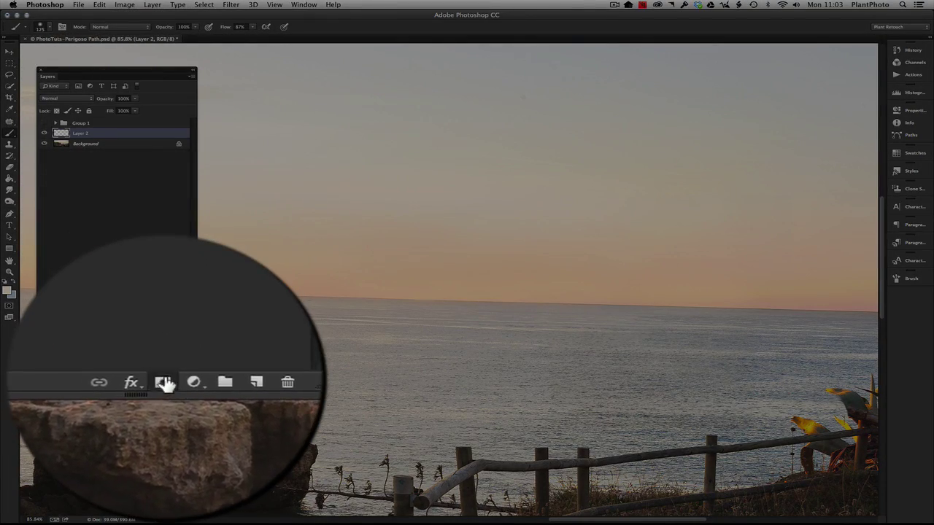
pyautogui.click(128, 436)
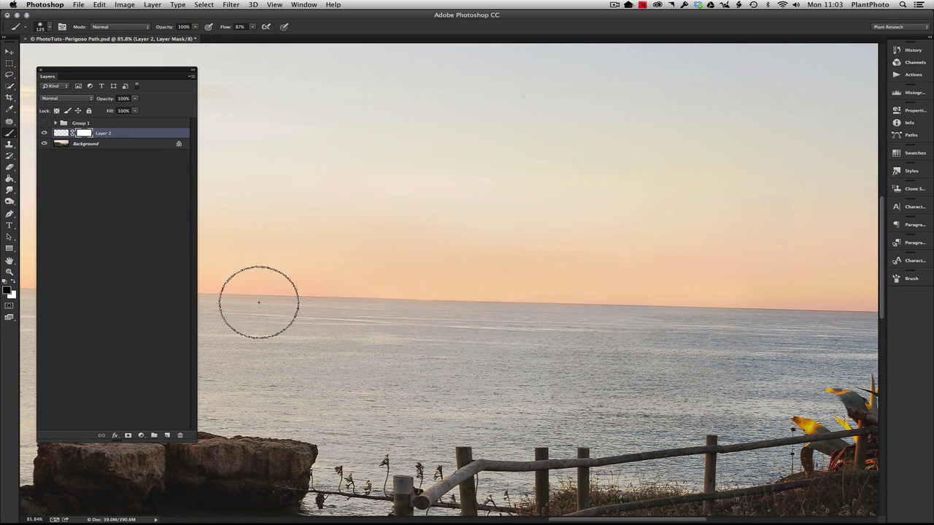
pyautogui.rightClick(85, 133)
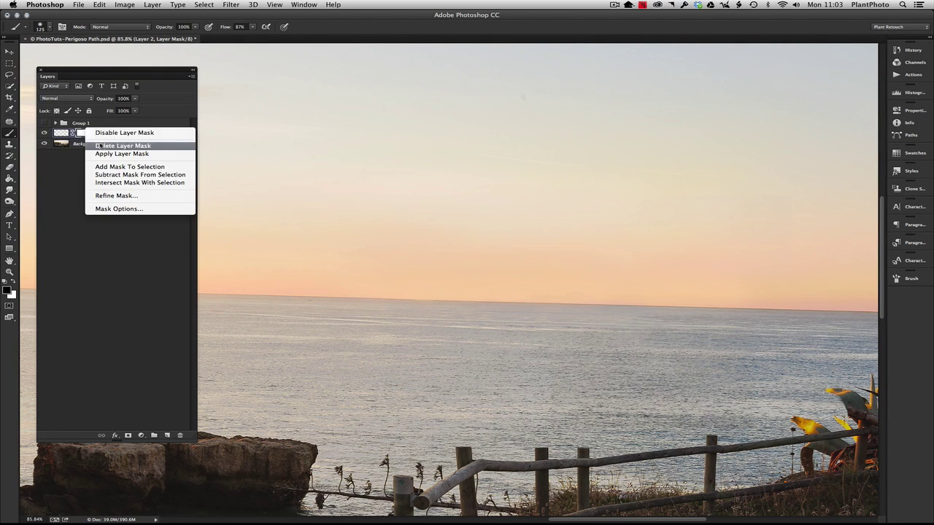
pyautogui.click(100, 146)
# Examine the painted sky on Layer 2 by toggling the visibility of the Background and of Layer 2
pyautogui.click(44, 143)
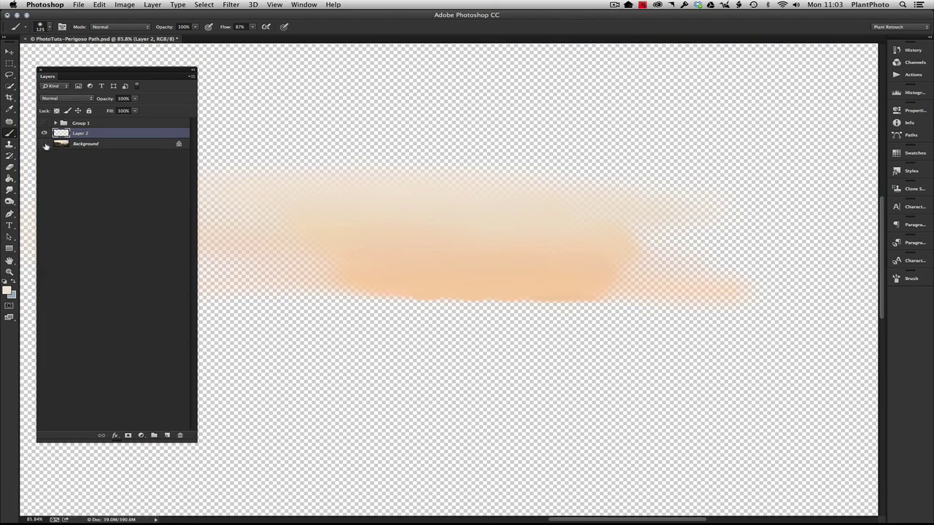
pyautogui.click(45, 144)
pyautogui.click(11, 274)
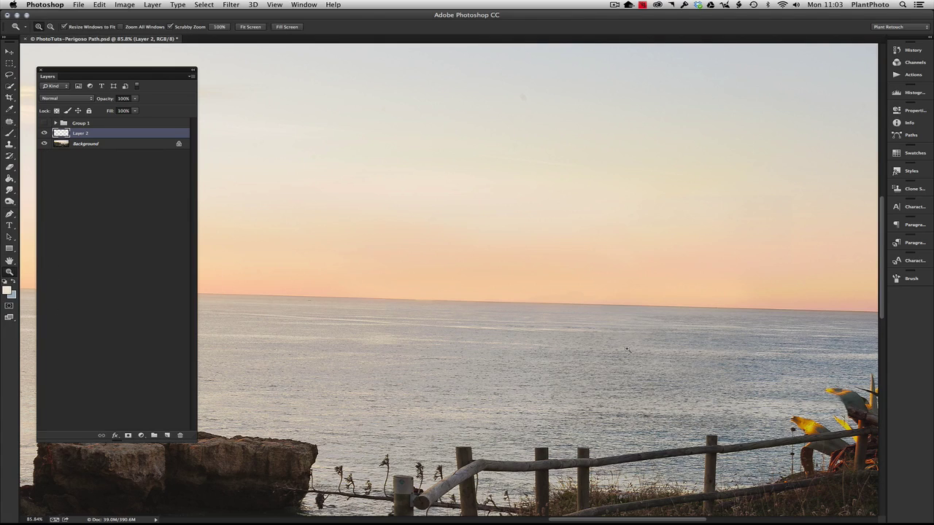
pyautogui.moveTo(627, 350); pyautogui.dragTo(531, 318)
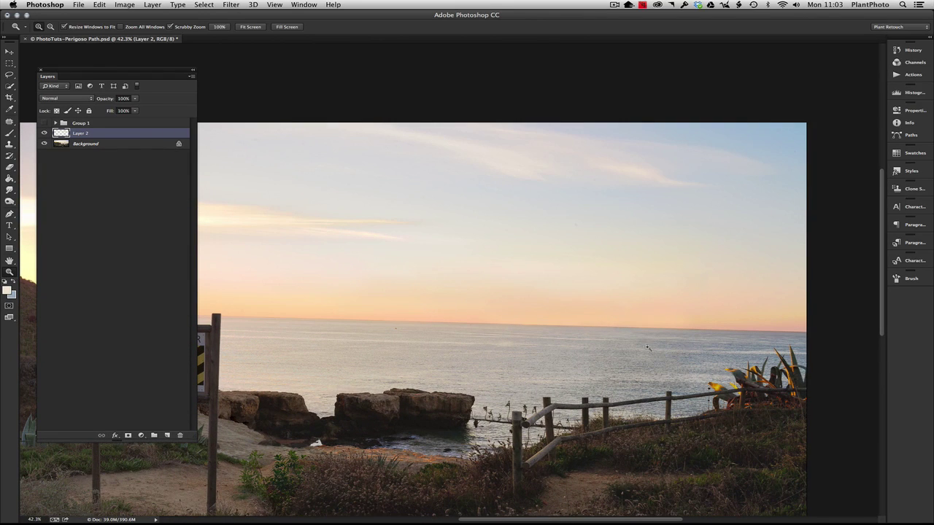
pyautogui.click(45, 133)
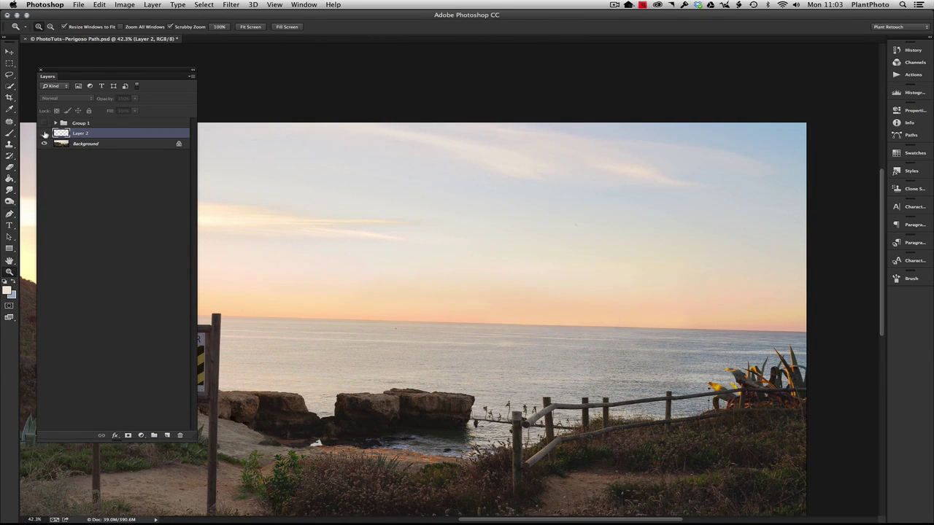
pyautogui.click(45, 133)
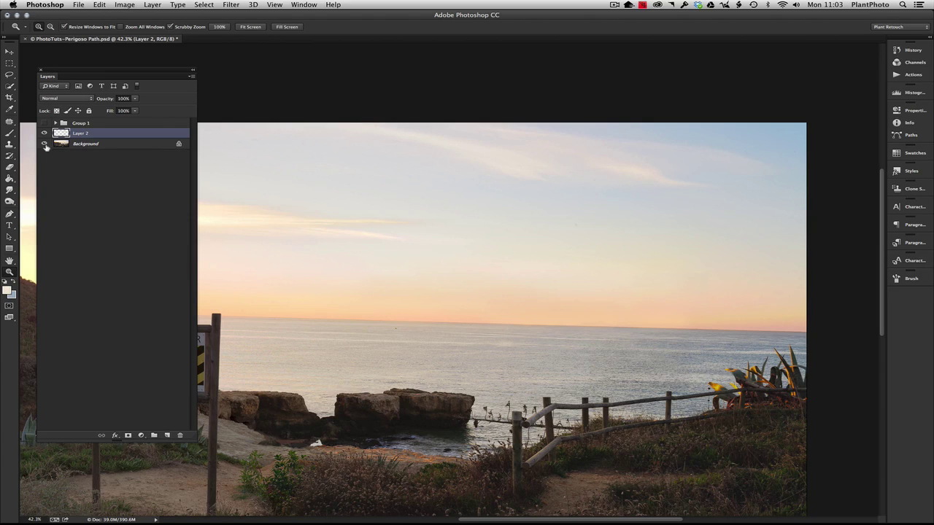
pyautogui.click(45, 143)
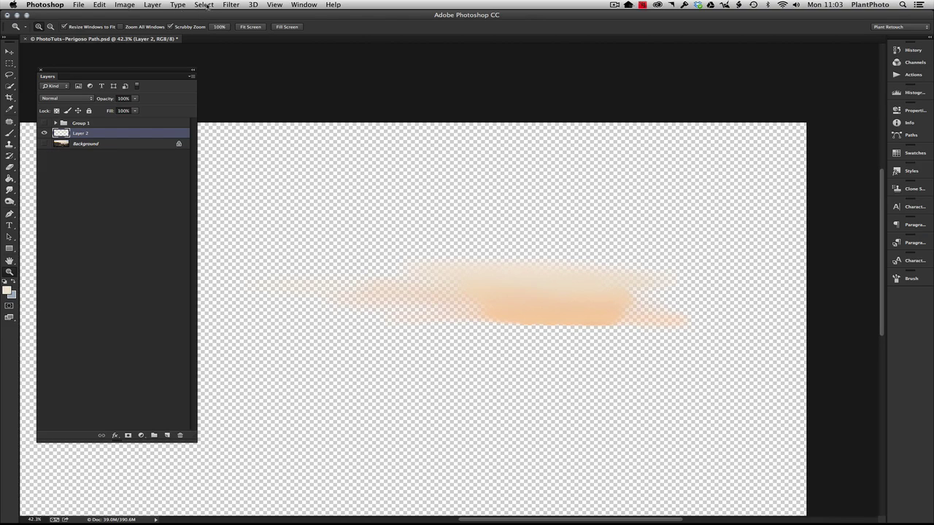
pyautogui.click(45, 144)
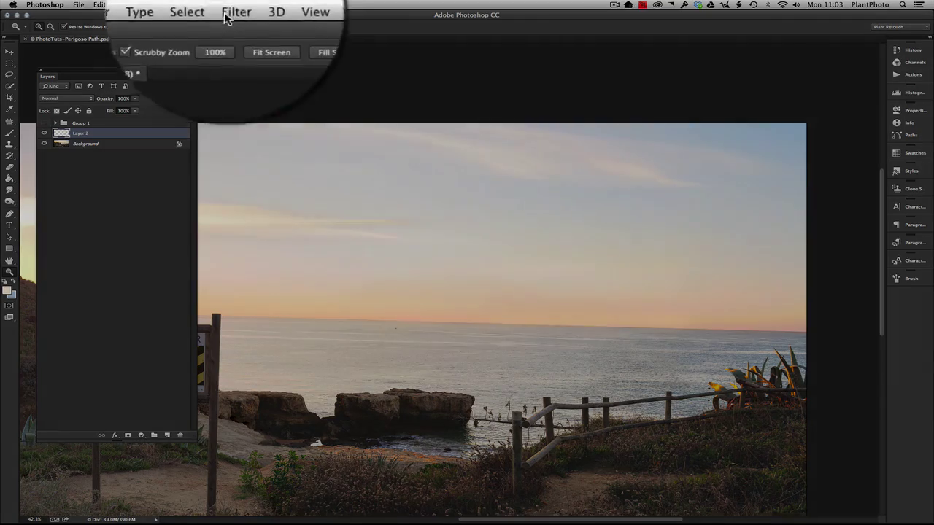
# Apply a light Gaussian Blur to Layer 2, reducing the radius and comparing with the preview
pyautogui.click(231, 5)
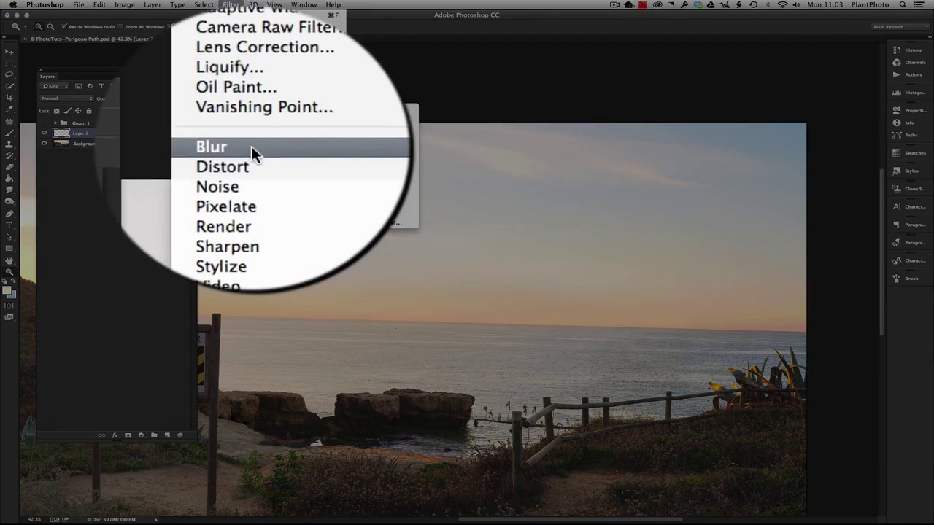
pyautogui.moveTo(285, 111)
pyautogui.click(376, 171)
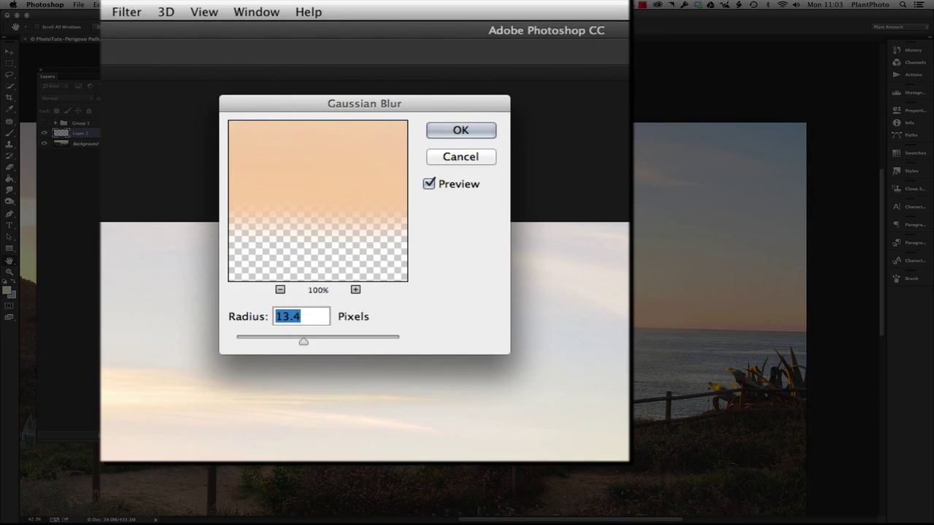
pyautogui.moveTo(304, 342); pyautogui.dragTo(251, 344)
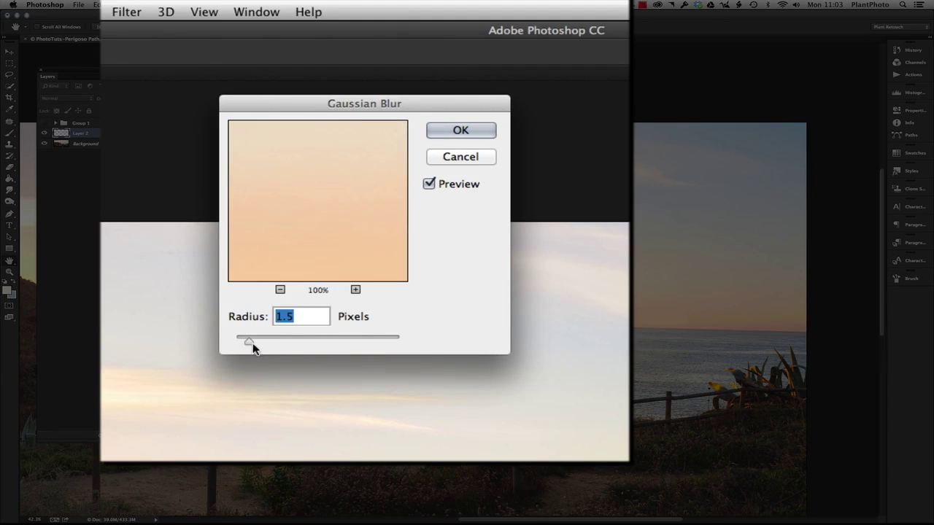
pyautogui.moveTo(249, 346); pyautogui.dragTo(241, 346)
pyautogui.click(430, 185)
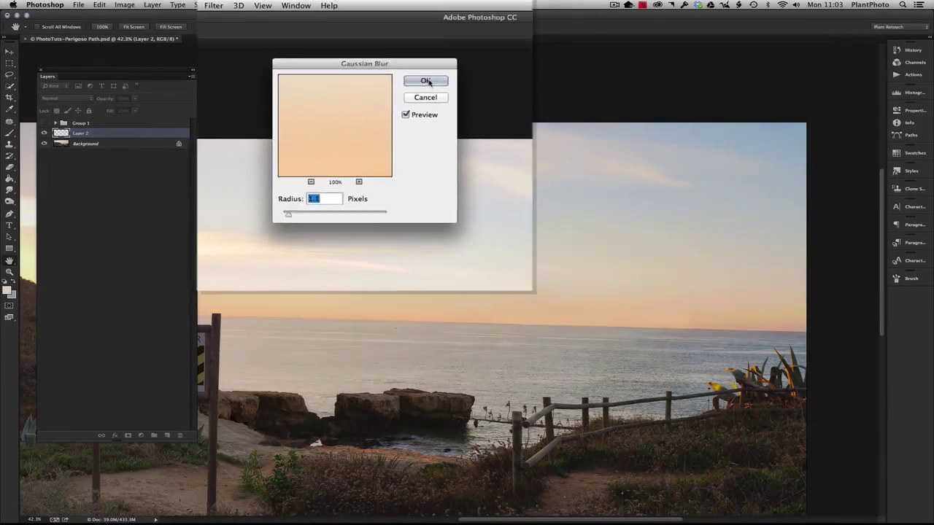
pyautogui.click(460, 129)
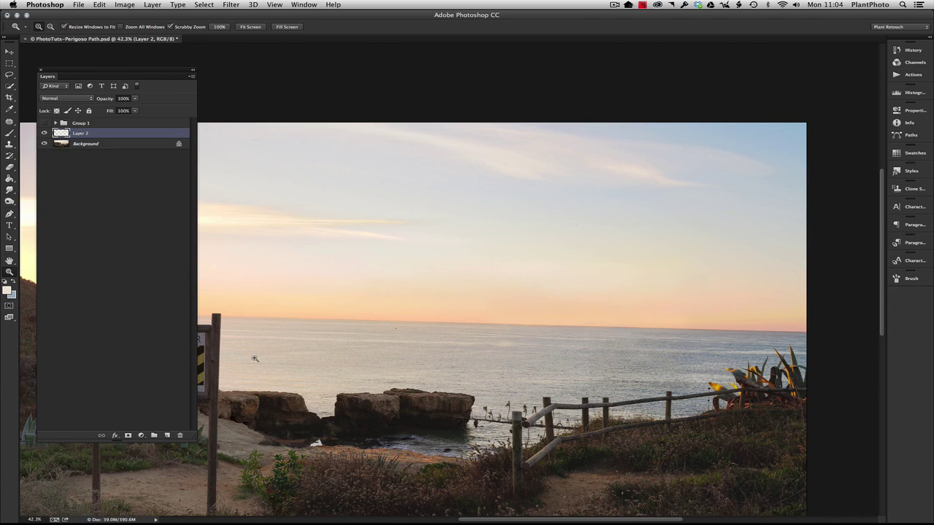
# Create a new layer named Noise above Layer 2 in Soft Light mode, filled with the Soft-Light-neutral color
pyautogui.click(193, 77)
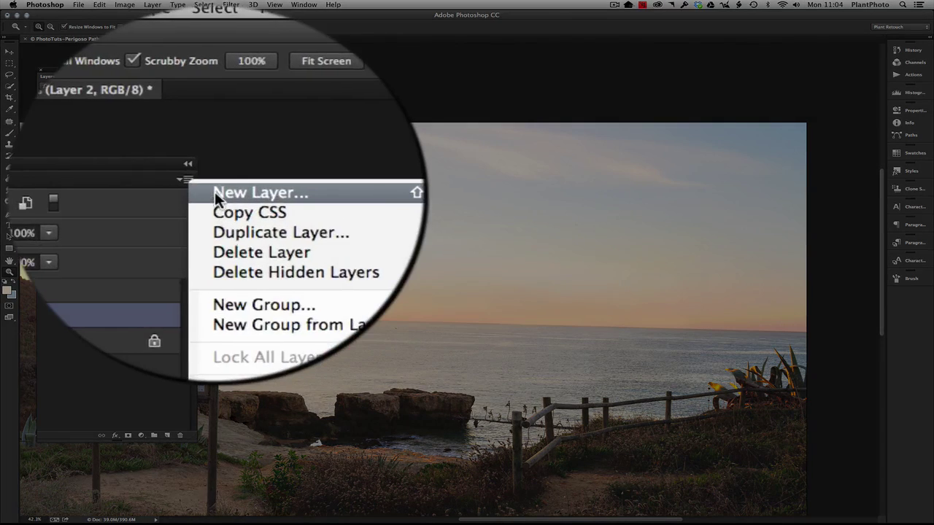
pyautogui.click(219, 81)
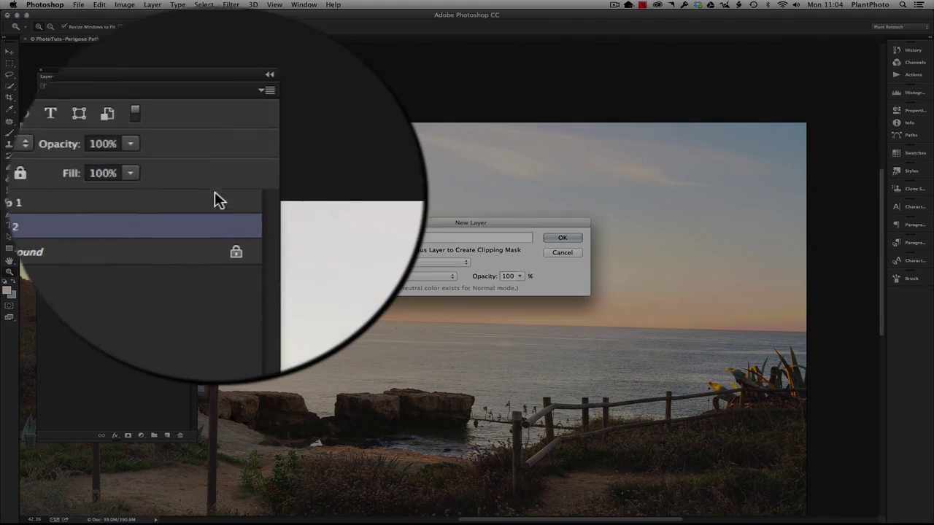
pyautogui.click(411, 275)
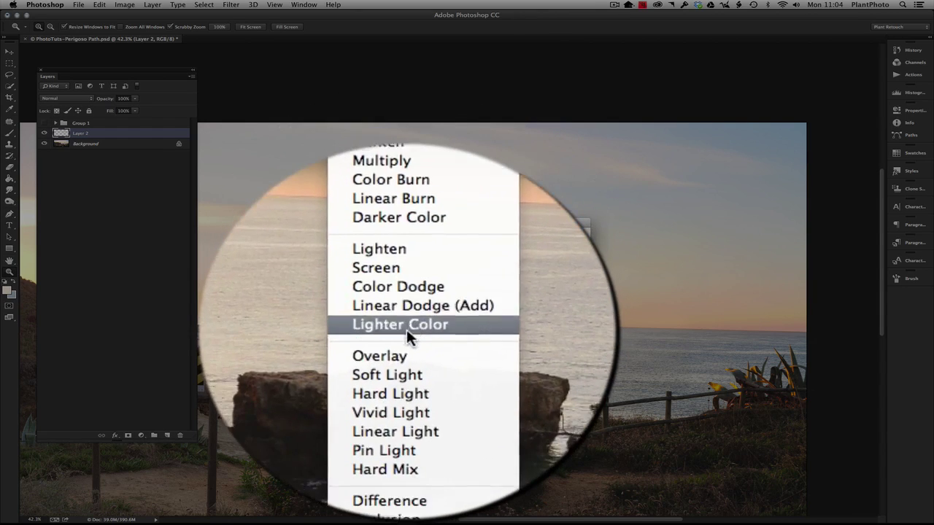
pyautogui.click(407, 374)
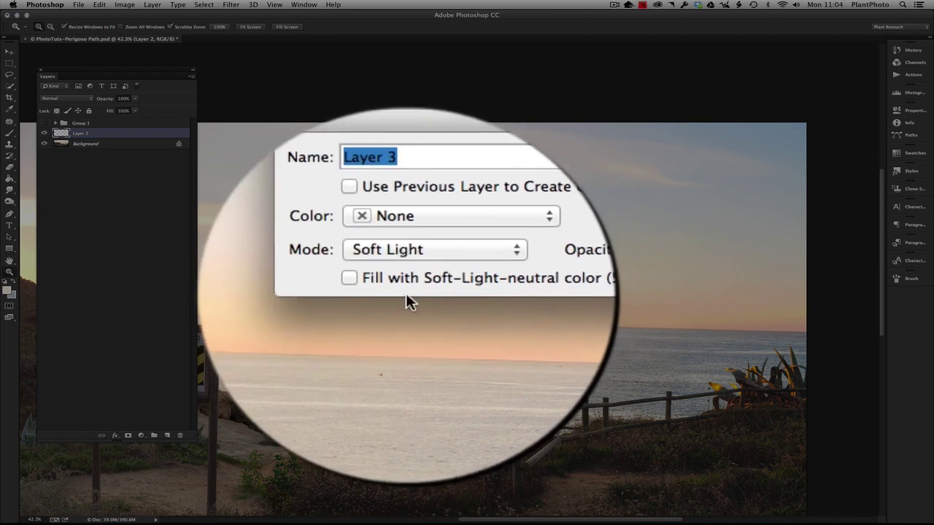
pyautogui.click(381, 288)
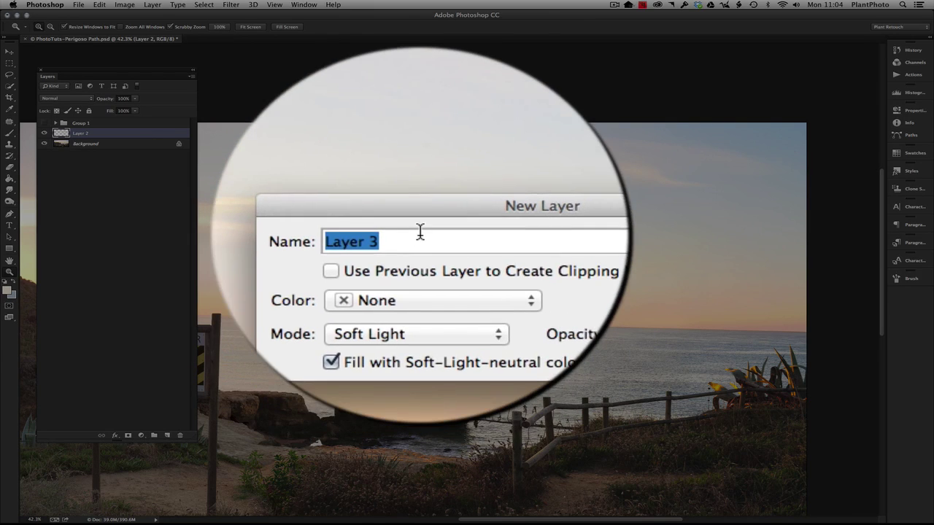
pyautogui.write('Noise')
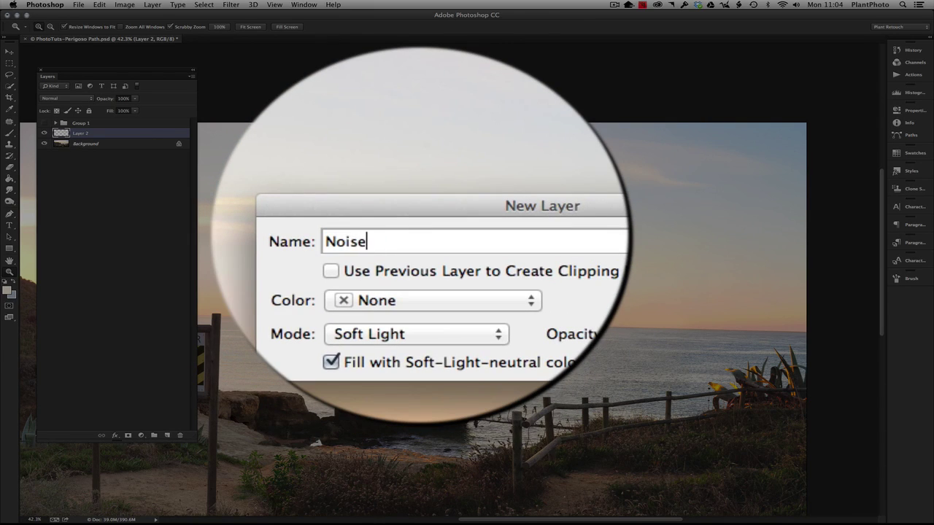
pyautogui.press('Return')
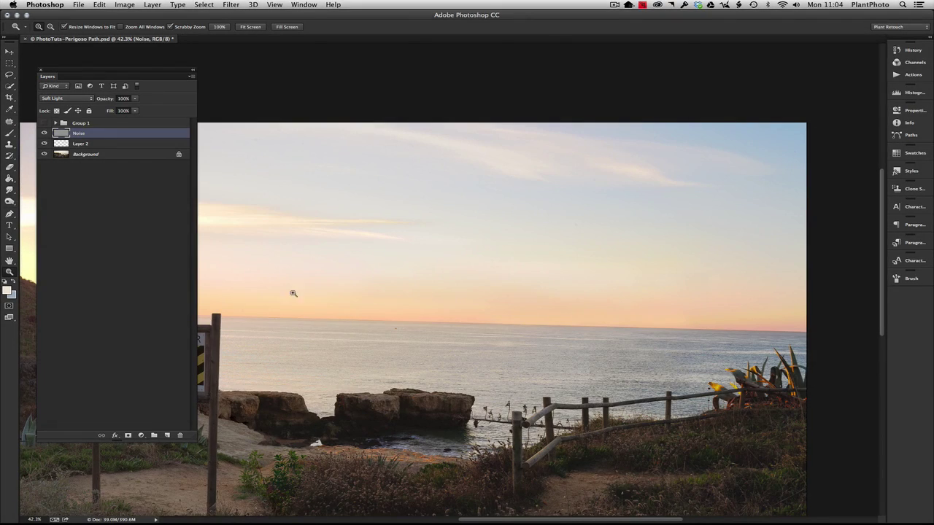
# Apply a small amount of monochromatic Add Noise with Gaussian distribution to the Noise layer, fine-tuning the amount in small increments
pyautogui.click(555, 320)
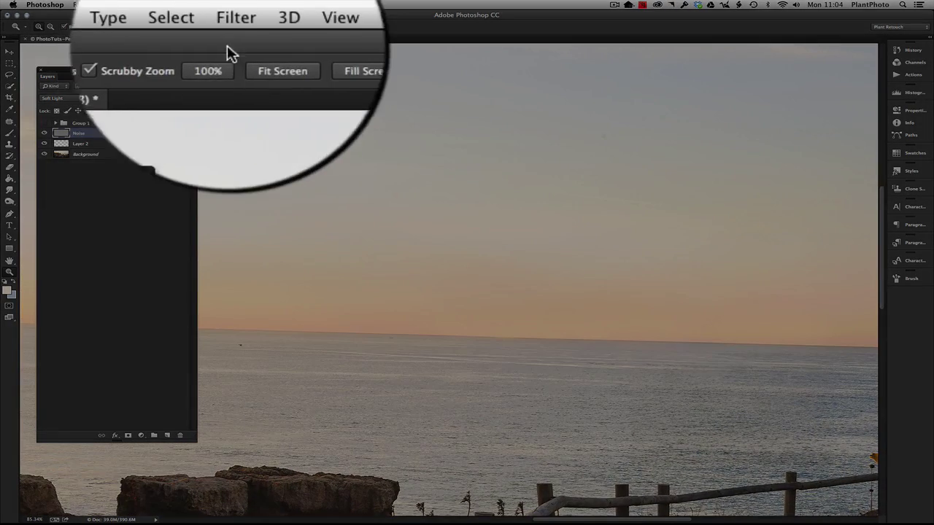
pyautogui.click(231, 5)
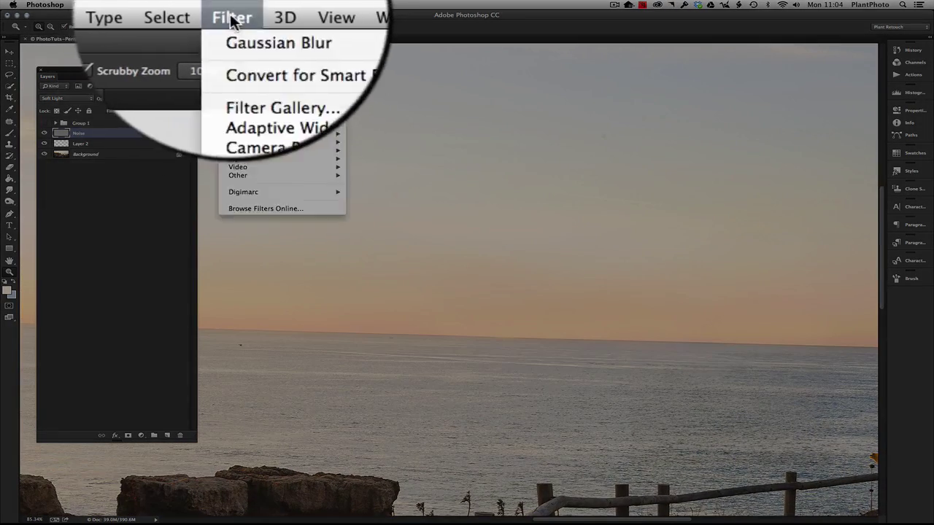
pyautogui.moveTo(266, 125)
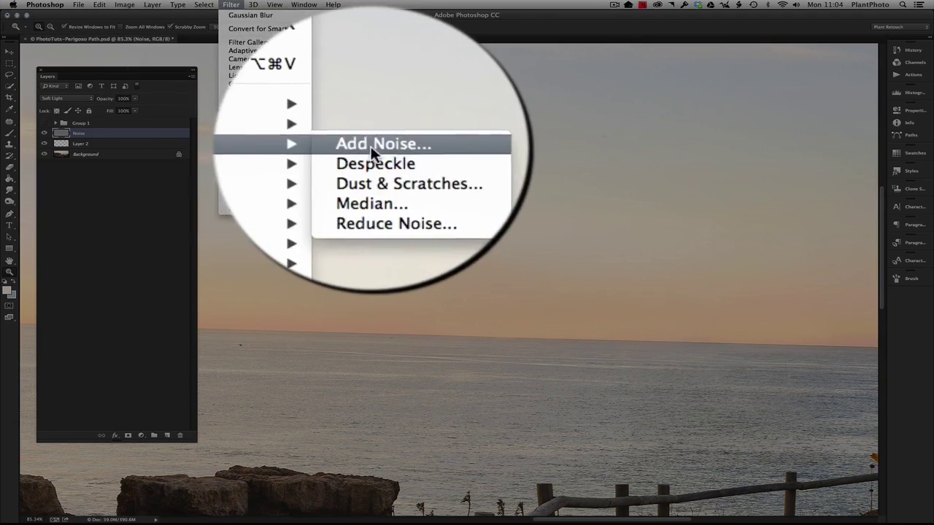
pyautogui.click(371, 146)
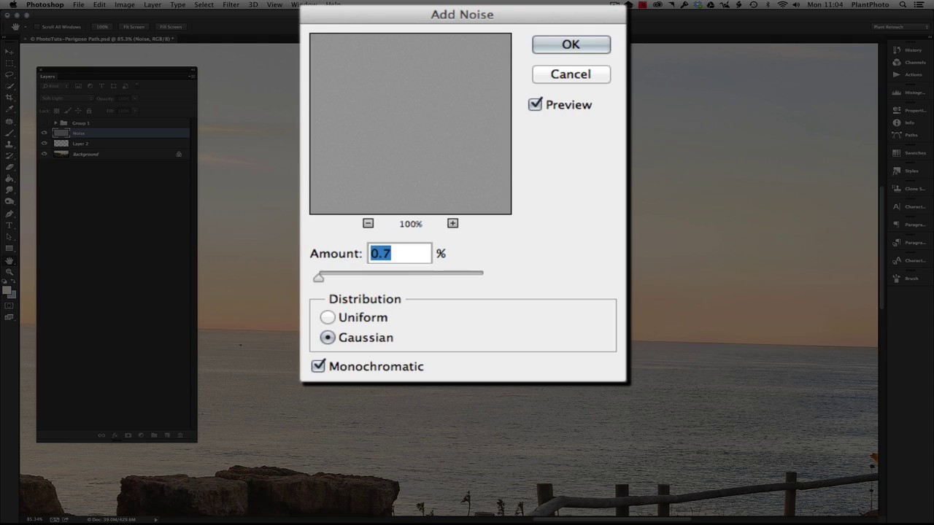
pyautogui.moveTo(319, 282); pyautogui.dragTo(316, 285)
pyautogui.press('Up')
pyautogui.press('Up')
pyautogui.press('Up')
pyautogui.press('Up')
pyautogui.press('Up')
pyautogui.press('Up')
pyautogui.press('Up')
pyautogui.press('Up')
pyautogui.press('Up')
pyautogui.press('Up')
pyautogui.press('Up')
pyautogui.press('Up')
pyautogui.press('Up')
pyautogui.press('Up')
pyautogui.press('Up')
pyautogui.press('Up')
pyautogui.press('Up')
pyautogui.press('Up')
pyautogui.press('Up')
pyautogui.press('Up')
pyautogui.moveTo(411, 182); pyautogui.dragTo(415, 182)
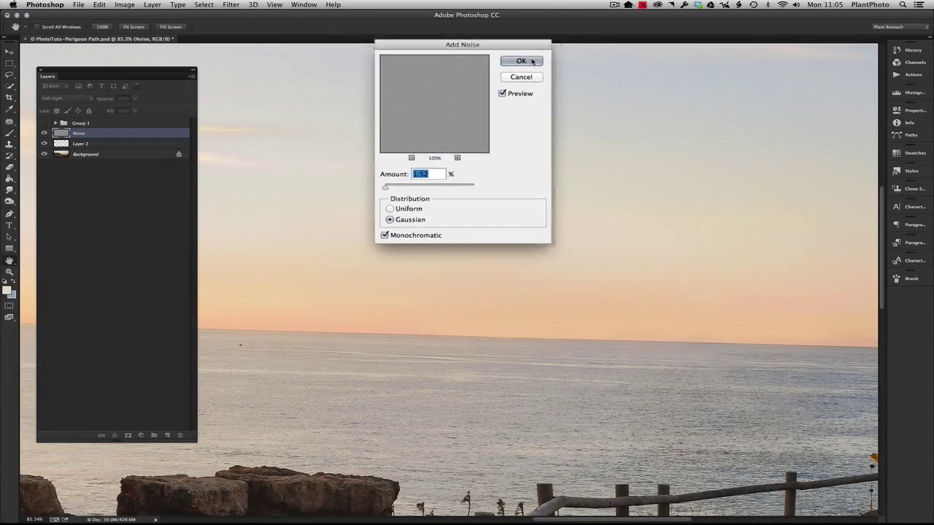
pyautogui.click(521, 61)
# Inspect the noise in the sky above the horizon at 100% with the Noise layer hidden and shown again
pyautogui.press('z')
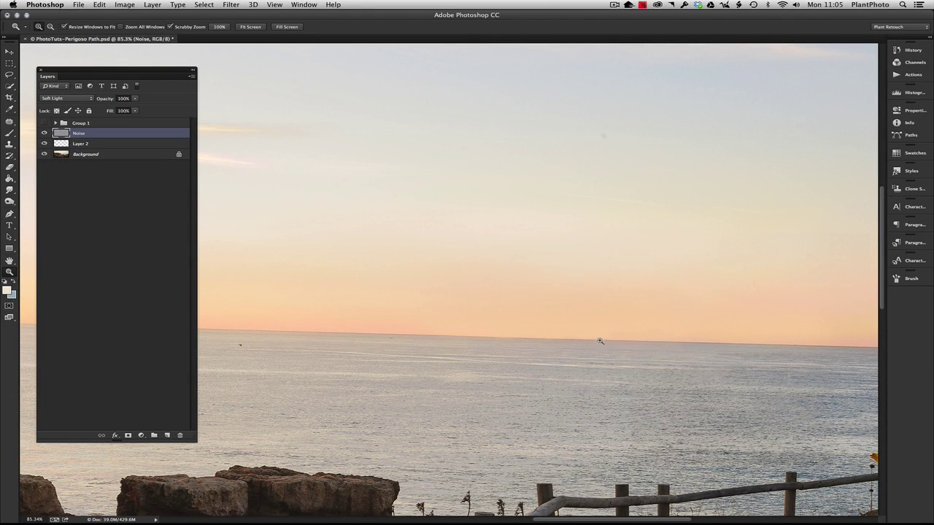
pyautogui.moveTo(643, 322); pyautogui.dragTo(682, 358)
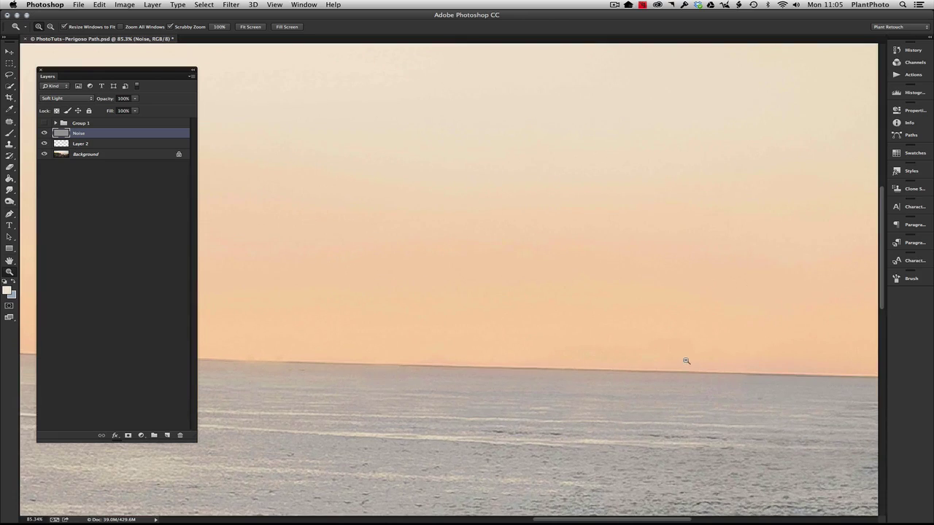
pyautogui.rightClick(578, 273)
pyautogui.click(595, 285)
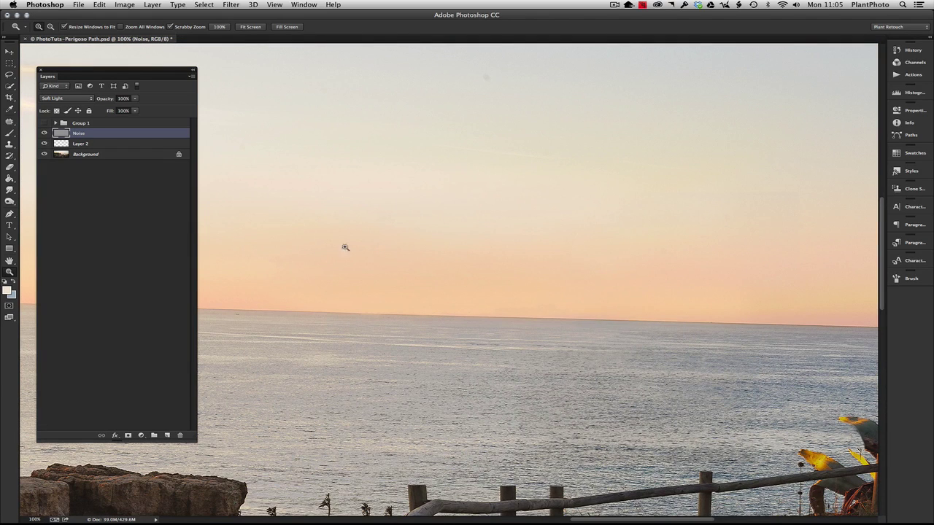
pyautogui.click(44, 134)
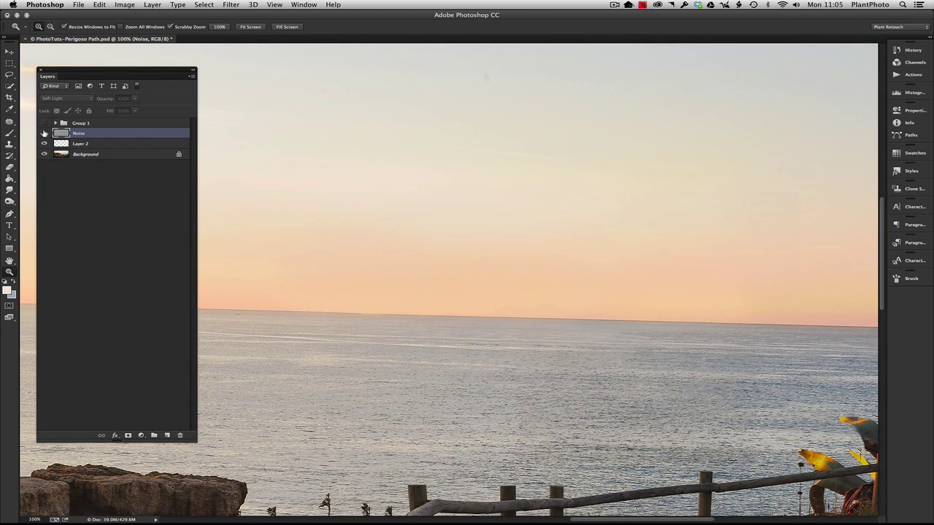
pyautogui.click(45, 134)
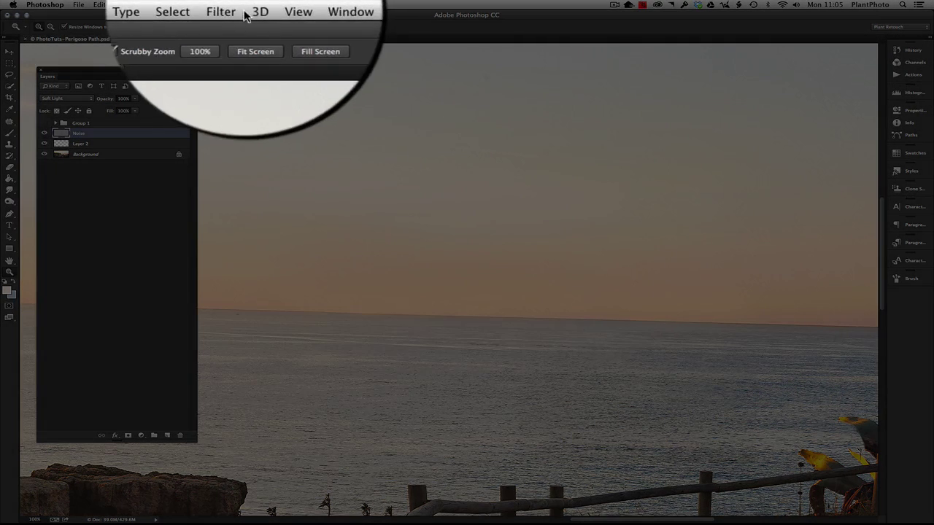
# Soften the Noise layer with a Gaussian Blur of 0.4 pixels radius
pyautogui.click(230, 4)
pyautogui.moveTo(253, 110)
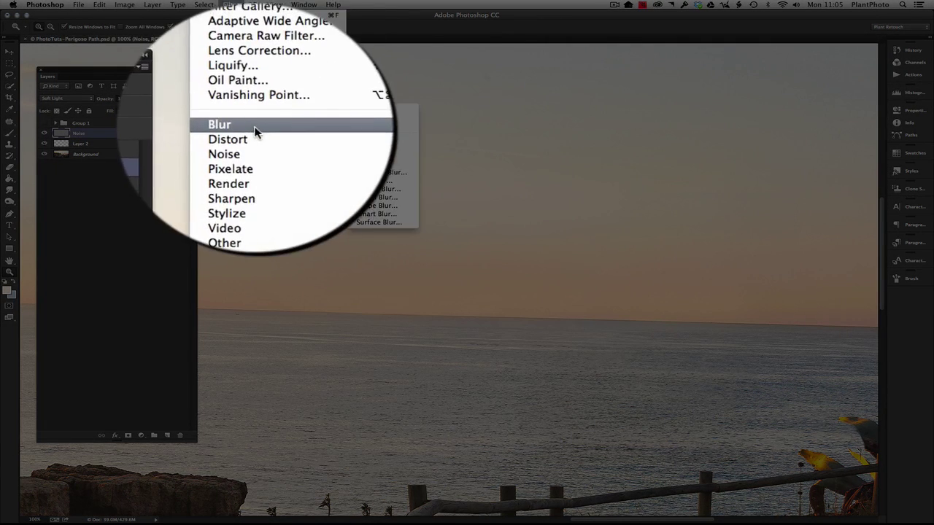
pyautogui.click(387, 171)
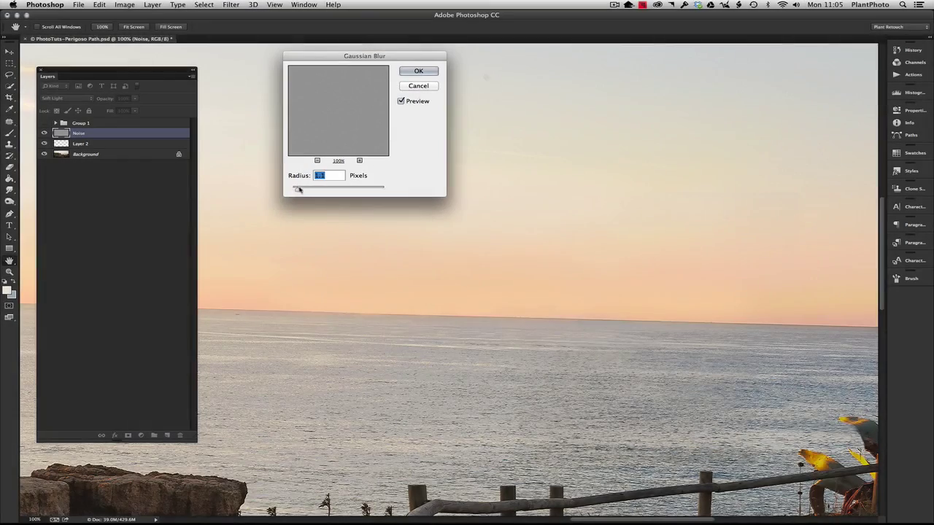
pyautogui.moveTo(299, 190); pyautogui.dragTo(296, 192)
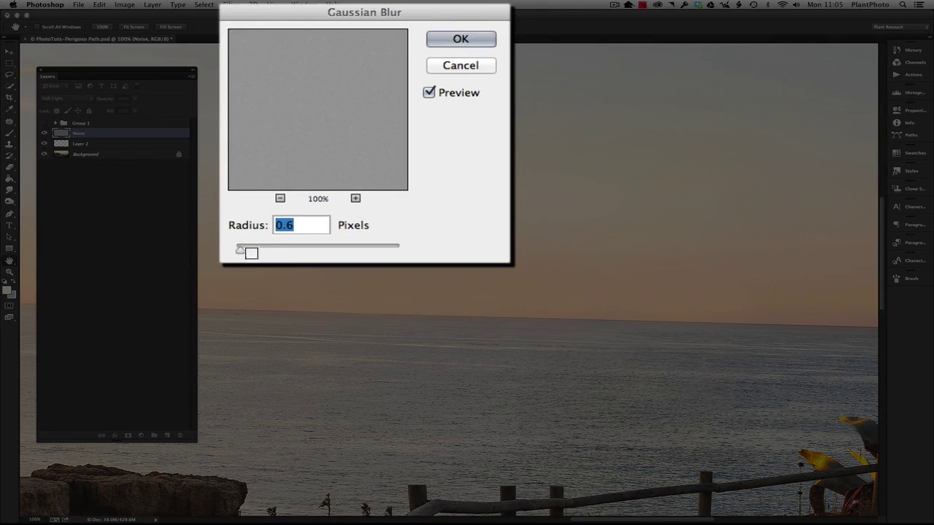
pyautogui.moveTo(240, 253); pyautogui.dragTo(246, 255)
pyautogui.press('Down')
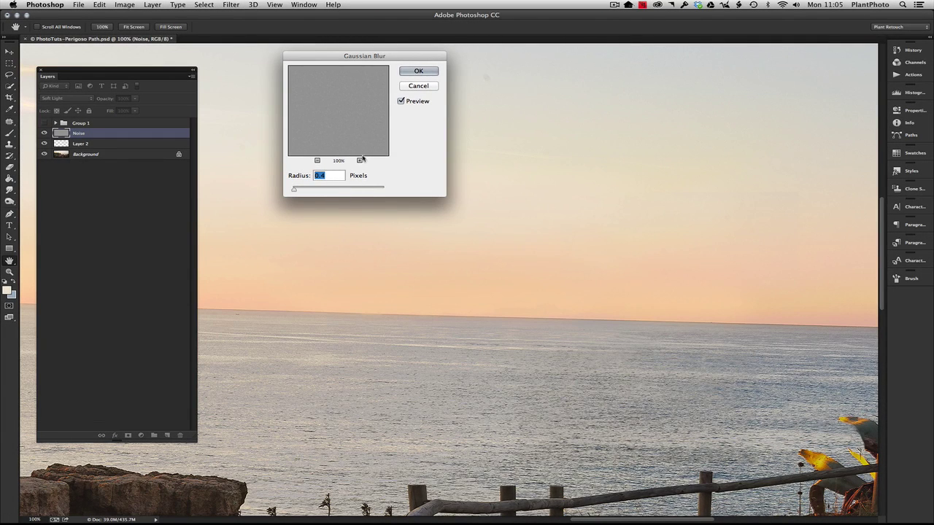
pyautogui.click(417, 72)
# Compare the sky with and without the softened grain by toggling the Noise layer's visibility
pyautogui.press('z')
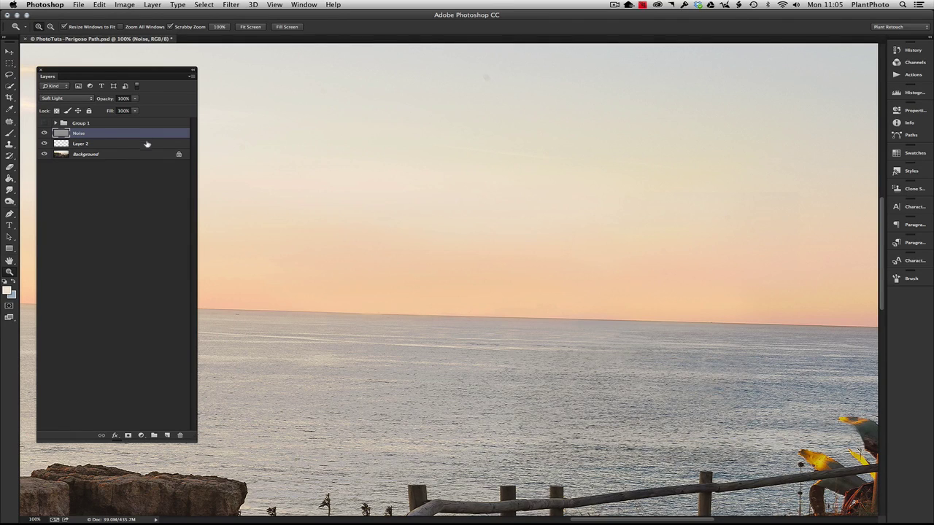
pyautogui.click(45, 135)
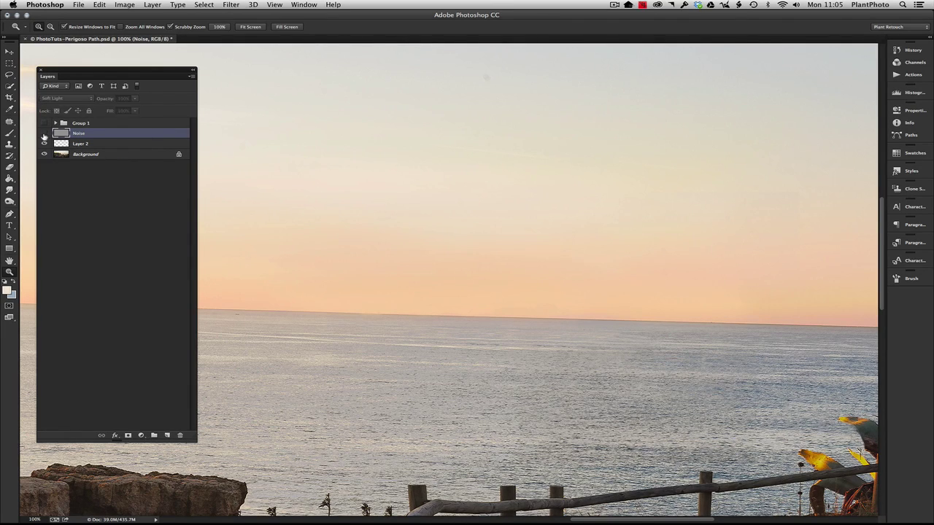
pyautogui.click(44, 135)
pyautogui.click(45, 134)
pyautogui.click(45, 134)
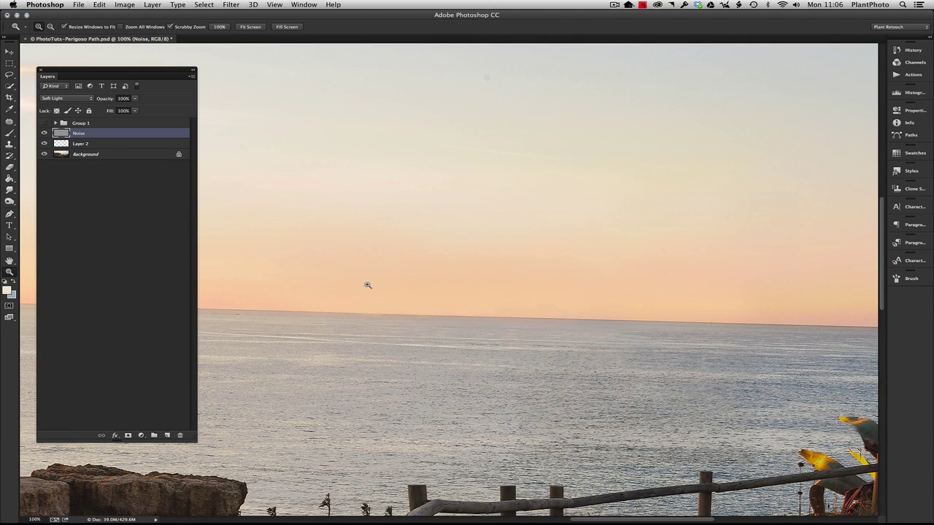
# Examine the retouched horizon up close with the Noise layer and Layer 2 toggled in turn, and review the whole panorama
pyautogui.moveTo(367, 286); pyautogui.dragTo(408, 309)
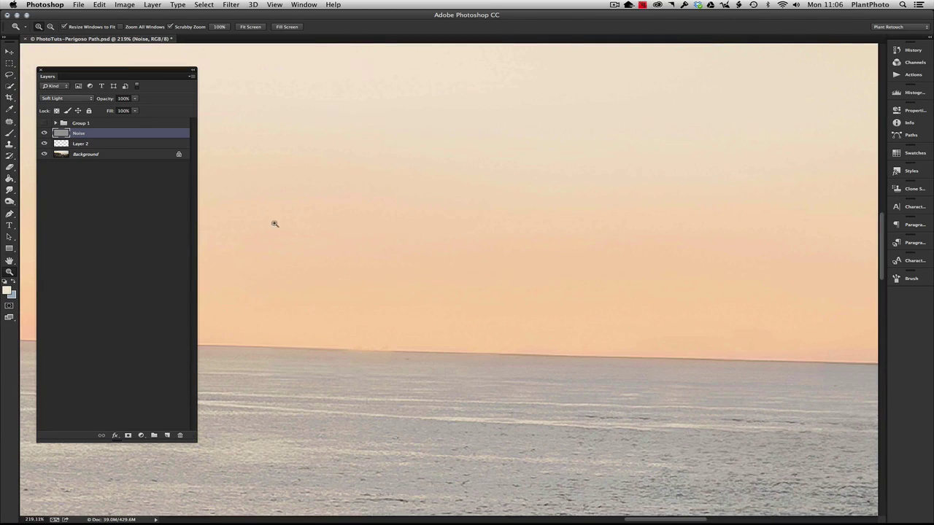
pyautogui.click(45, 135)
pyautogui.click(44, 136)
pyautogui.click(45, 143)
pyautogui.click(43, 144)
pyautogui.click(43, 134)
pyautogui.click(43, 134)
pyautogui.click(43, 145)
pyautogui.click(45, 144)
pyautogui.scroll(-3, 437, 256)
pyautogui.moveTo(409, 216); pyautogui.dragTo(402, 183)
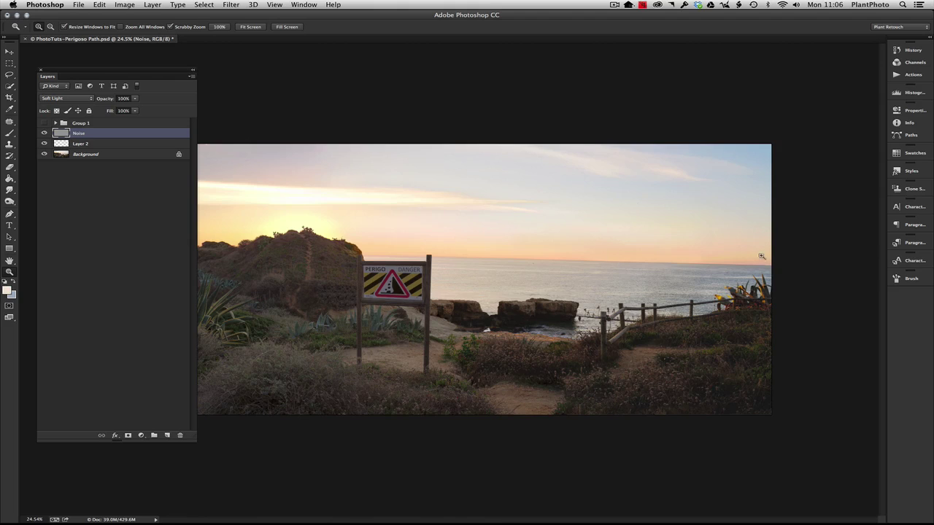